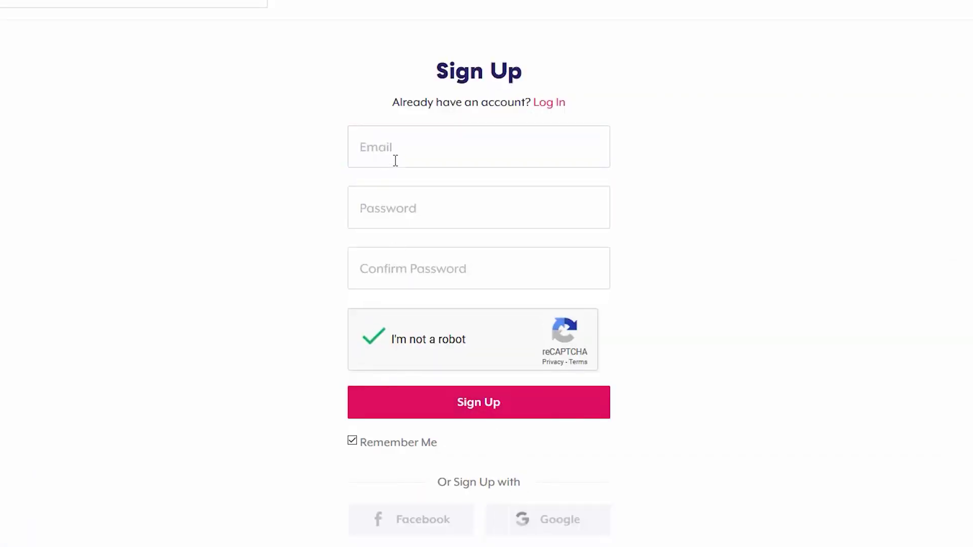
- Sign up by email, keep the store name 'Online Income', and choose Youtuber as the seller type
left_click(398, 147)
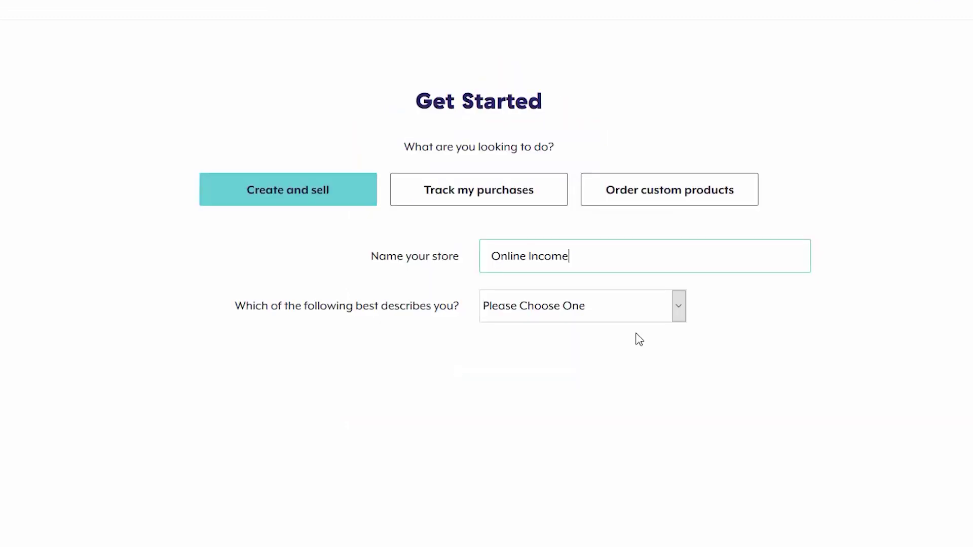
left_click(666, 303)
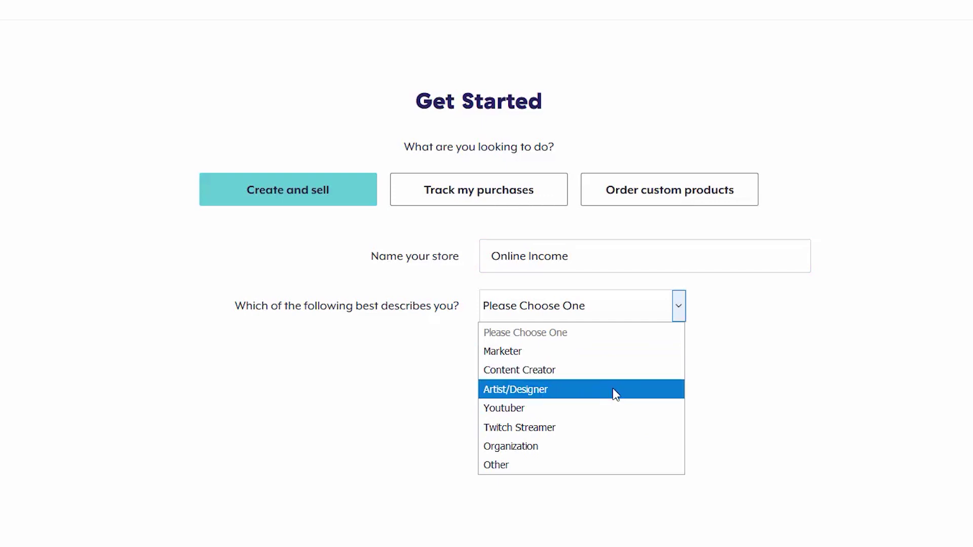
left_click(616, 408)
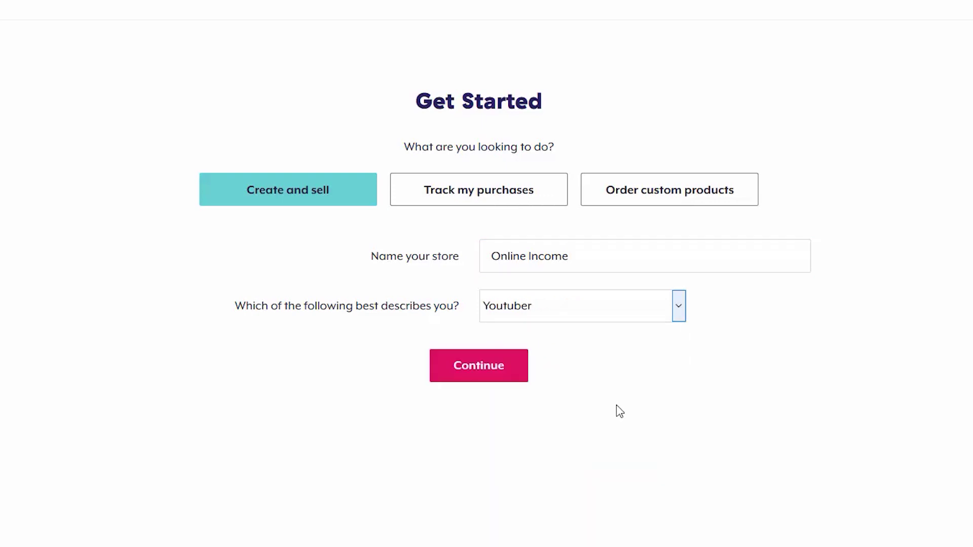
left_click(476, 365)
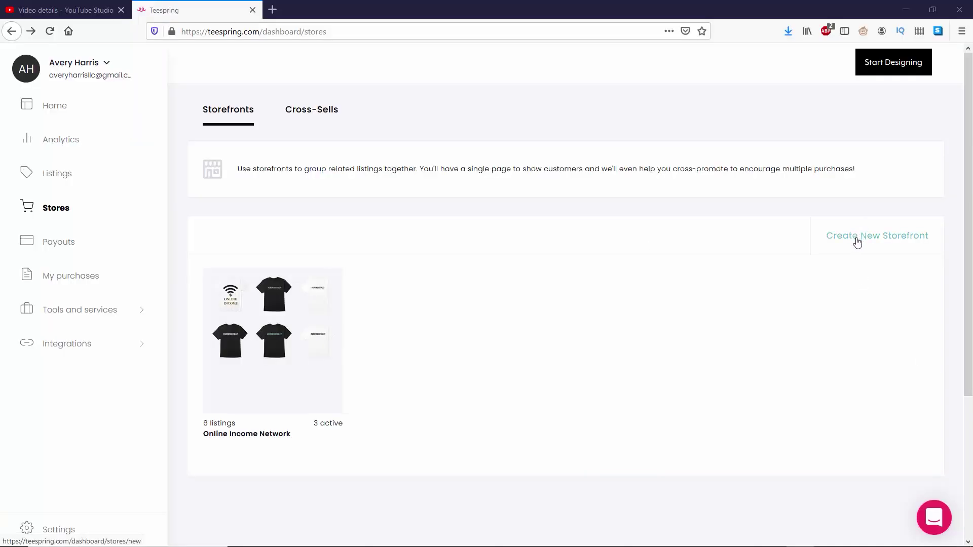
- Add a second storefront called 'Pretty good Goodies' and open it in the editor
left_click(856, 238)
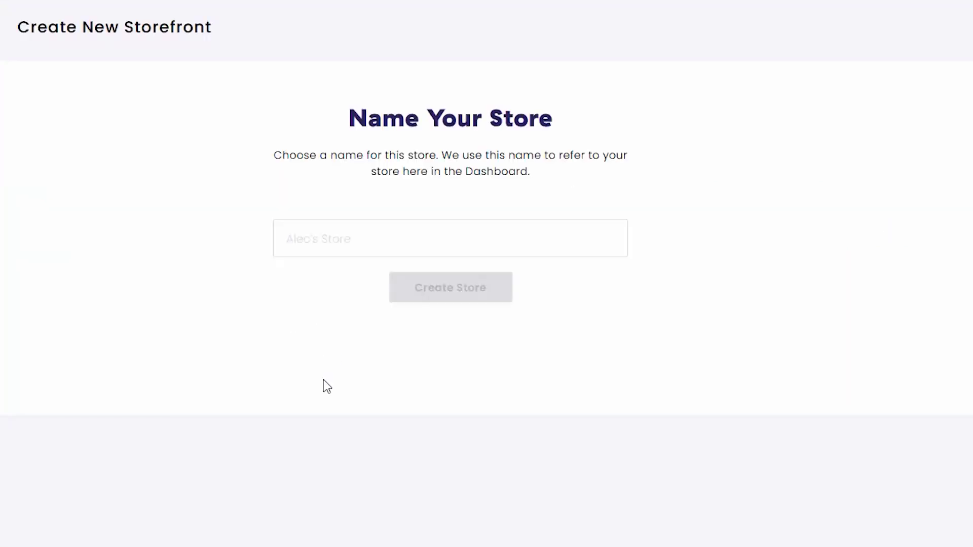
left_click(367, 242)
type("Pretty good G")
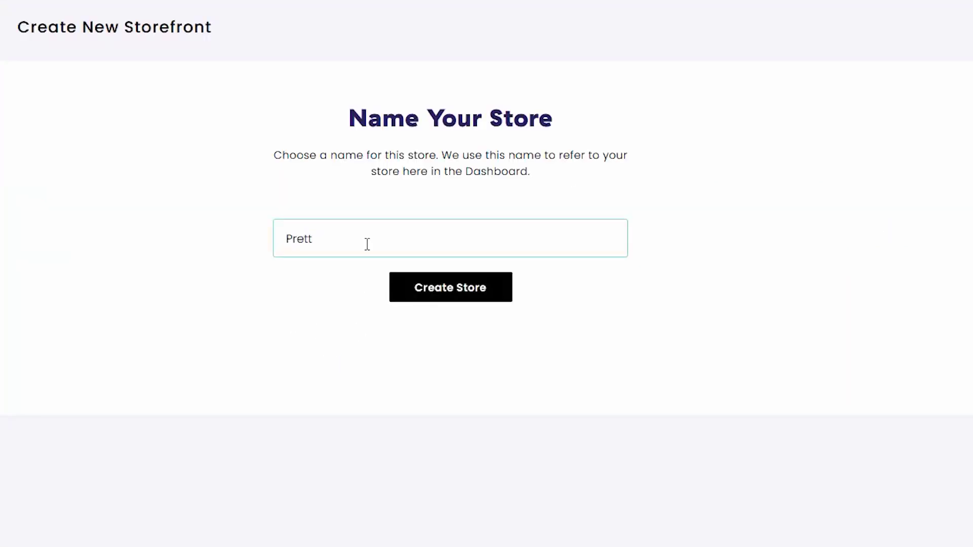
type("oodies")
left_click(461, 284)
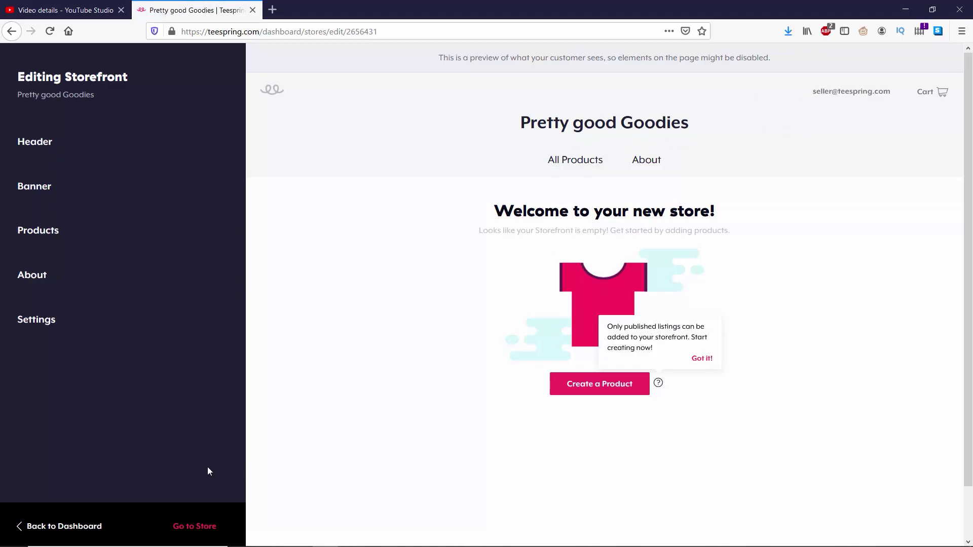
- In the Header settings, choose 'Upload a logo' instead of the title and bring up the logo file chooser
left_click(57, 161)
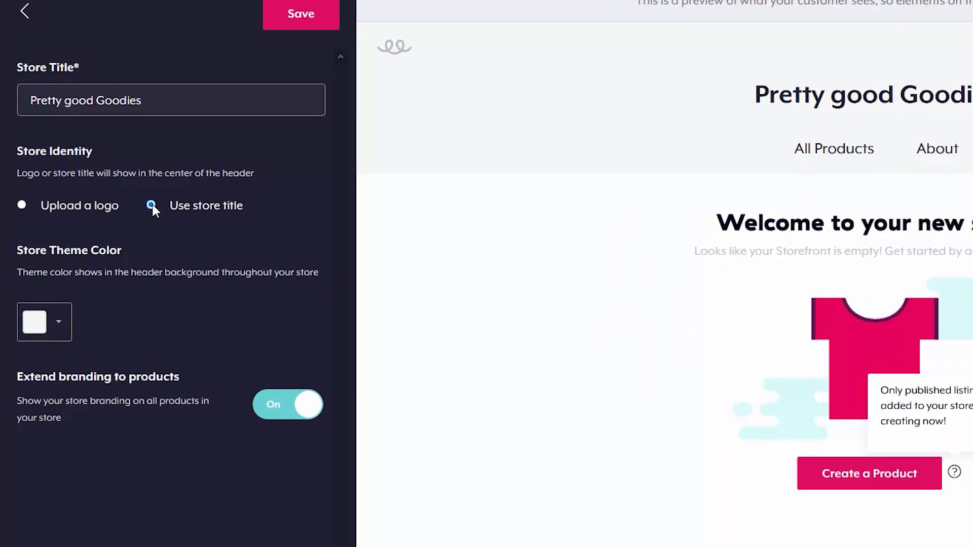
left_click(53, 205)
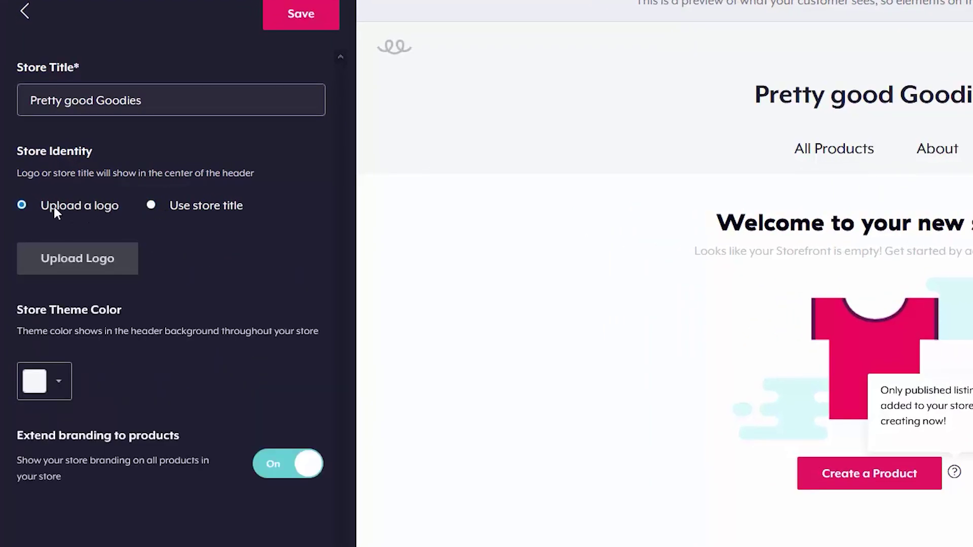
left_click(82, 263)
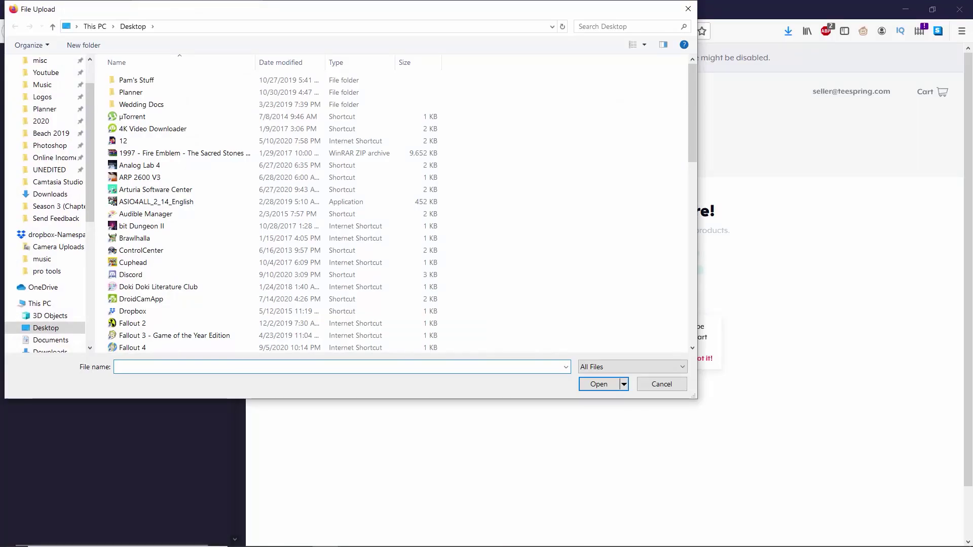
- Upload the 'gift boxes 3' image from the misc folder as the header logo
key("Escape")
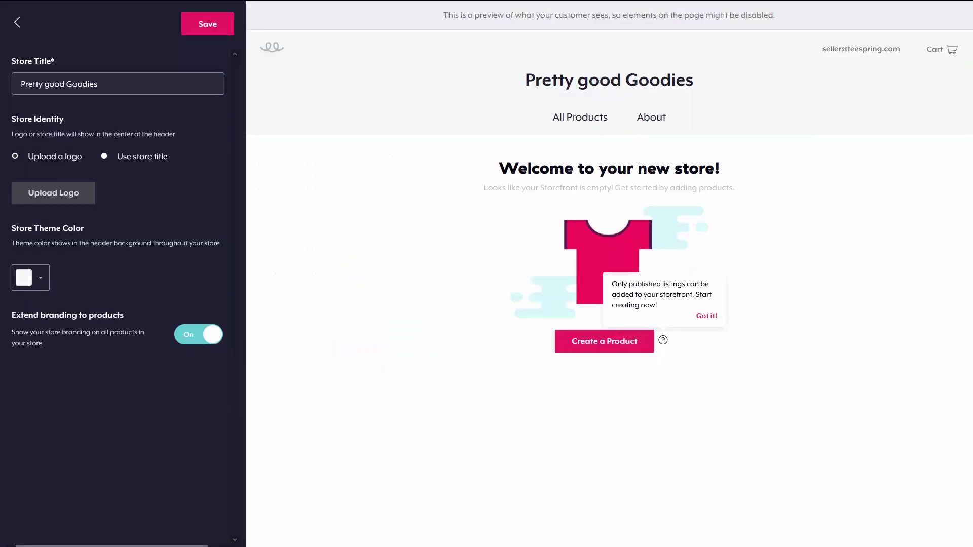
left_click(60, 198)
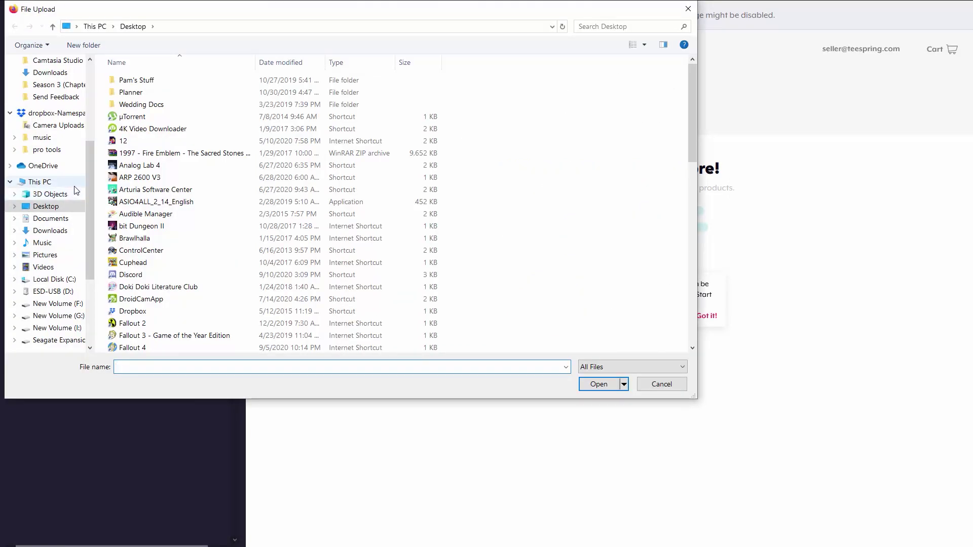
scroll(71, 187, "up", 4)
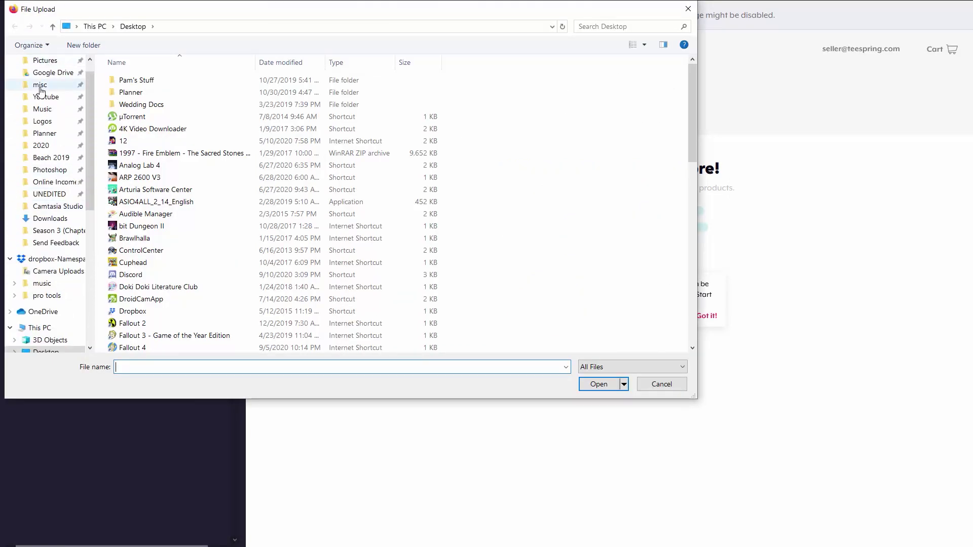
left_click(41, 86)
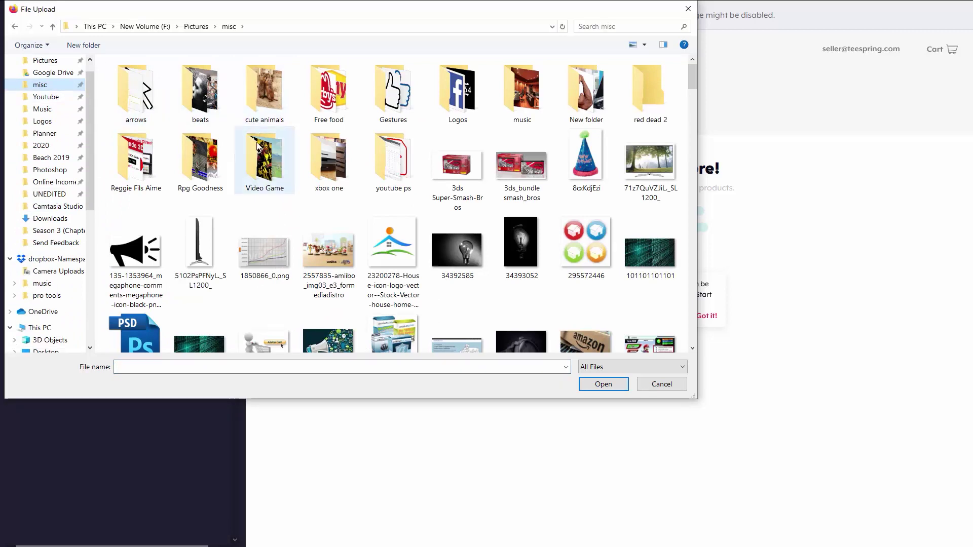
left_click(263, 171)
key("g")
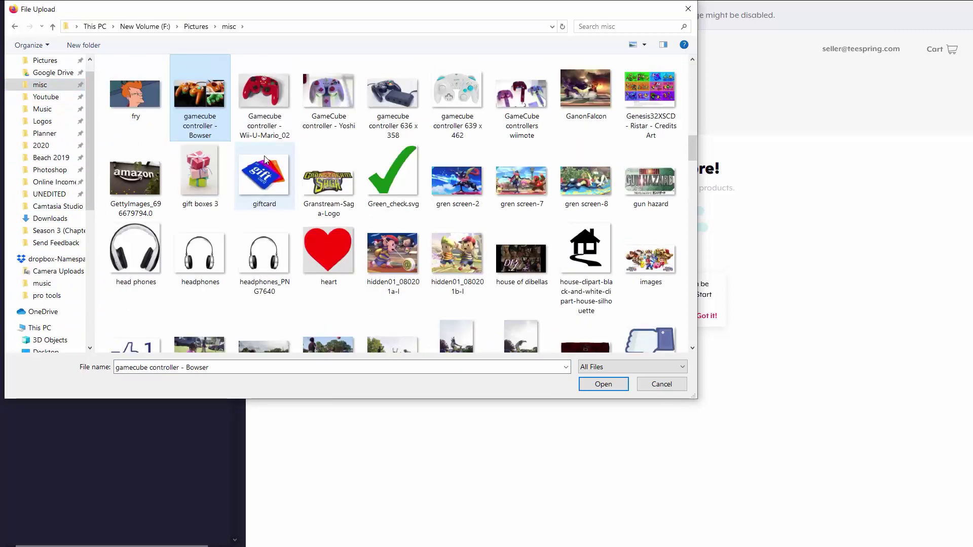
key("g")
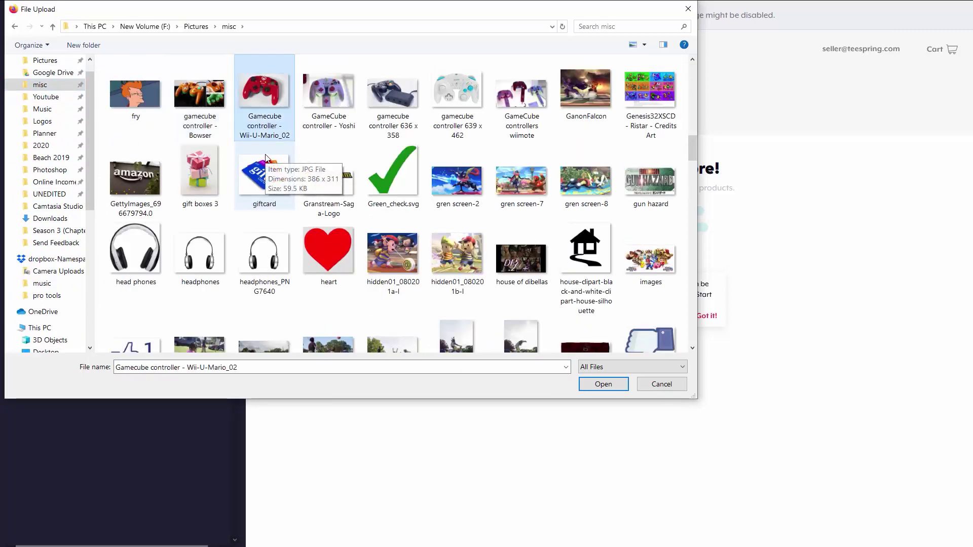
left_click(205, 178)
double_click(205, 179)
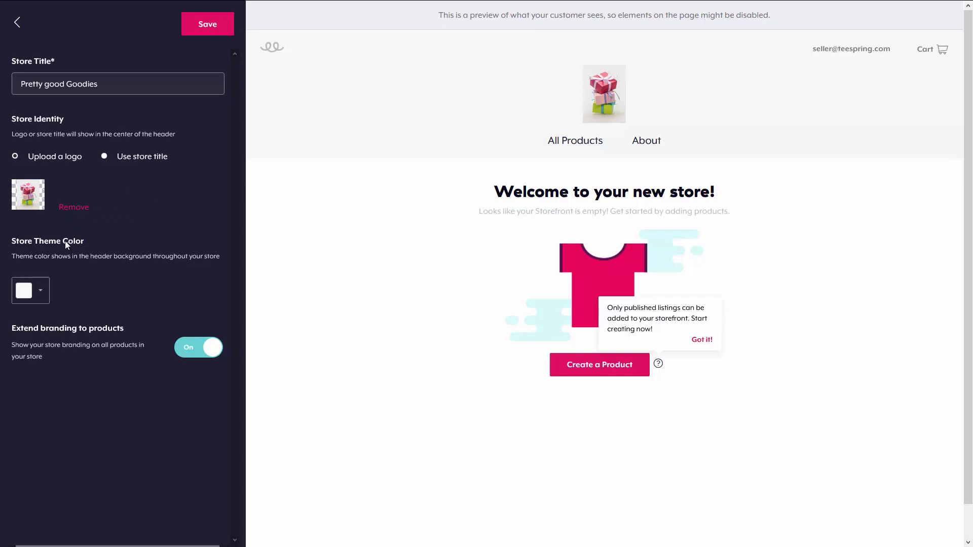
- Set the store theme colour to pink (#FF68A1), leaving Extend branding to products turned on
left_click(38, 292)
left_click(87, 388)
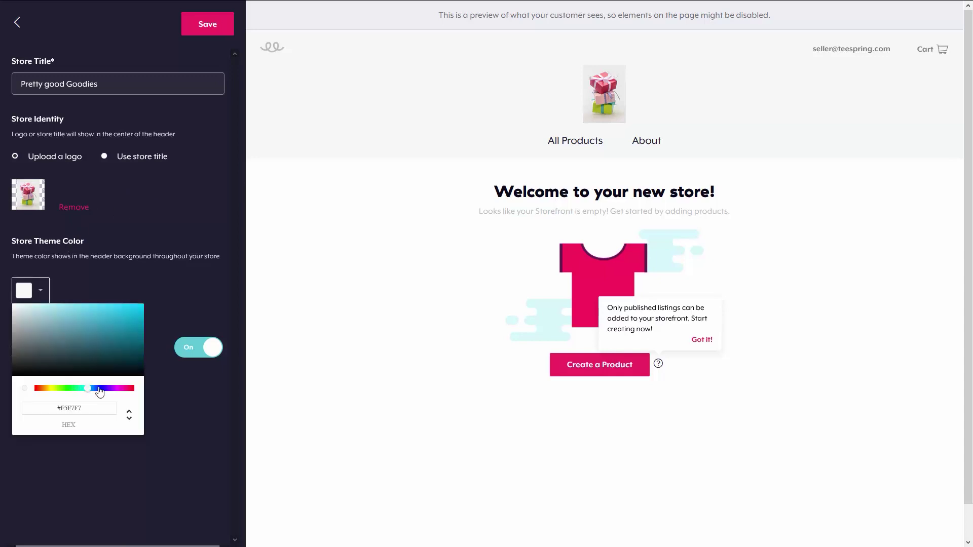
left_click_drag(100, 392, 130, 390)
left_click(99, 306)
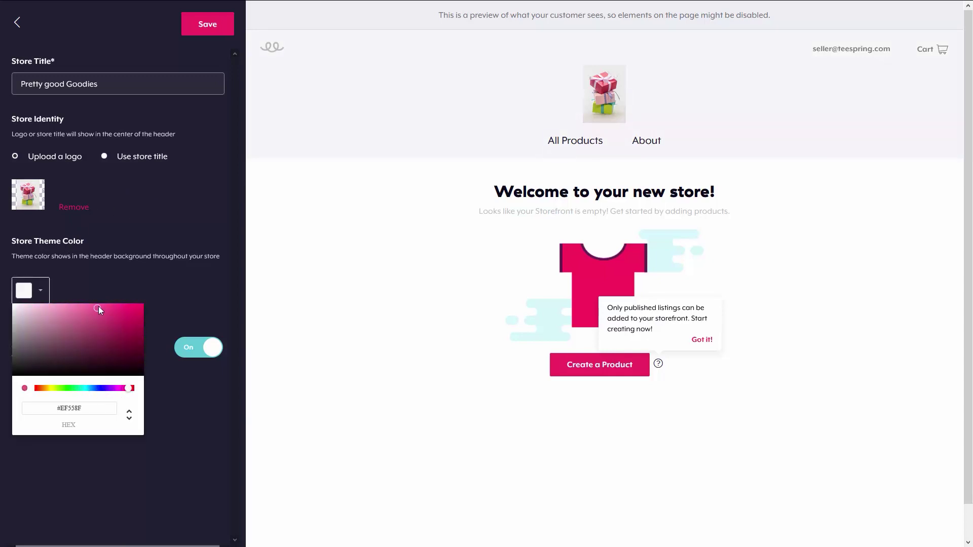
left_click_drag(96, 306, 155, 297)
left_click(92, 305)
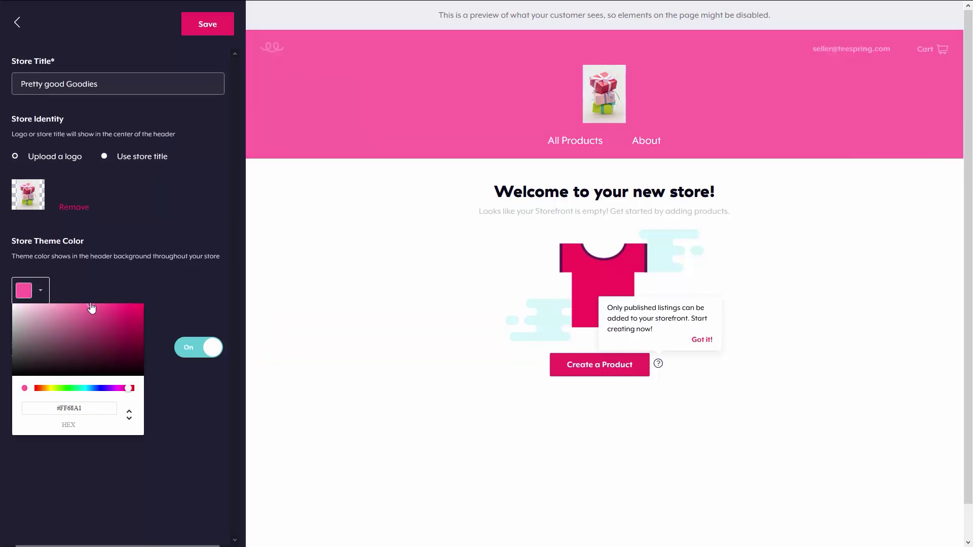
left_click(181, 378)
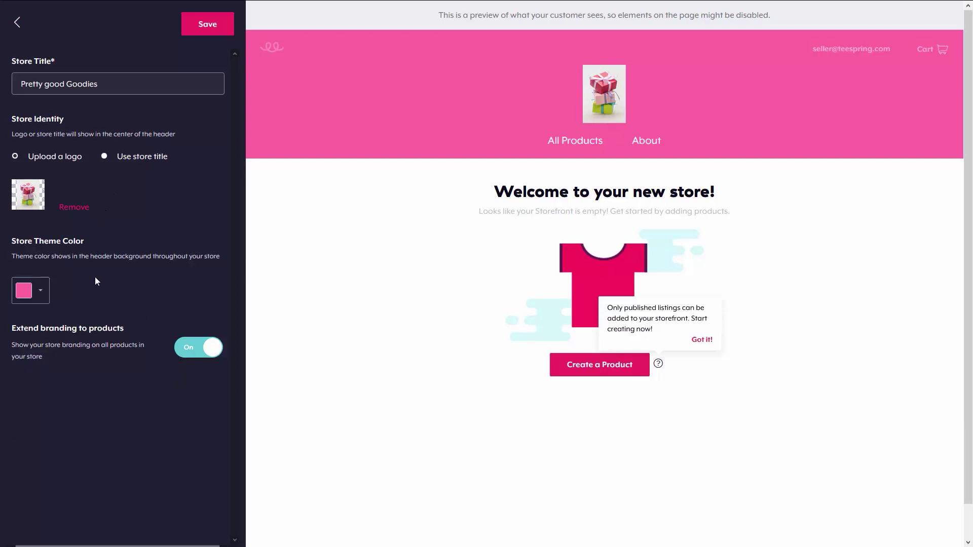
left_click(189, 351)
left_click(191, 351)
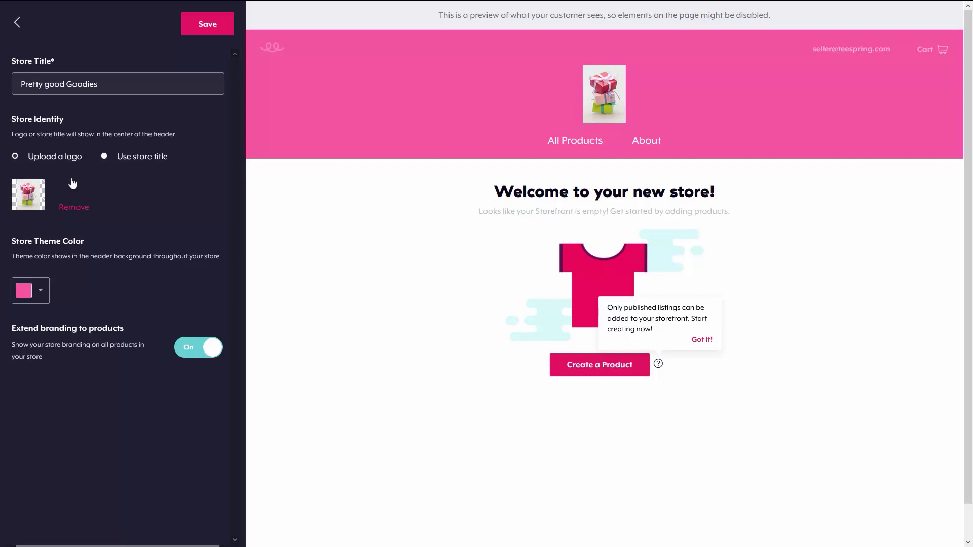
- Save the header, then upload Untitled-1 from the youtube ps folder as the storefront banner
left_click(201, 23)
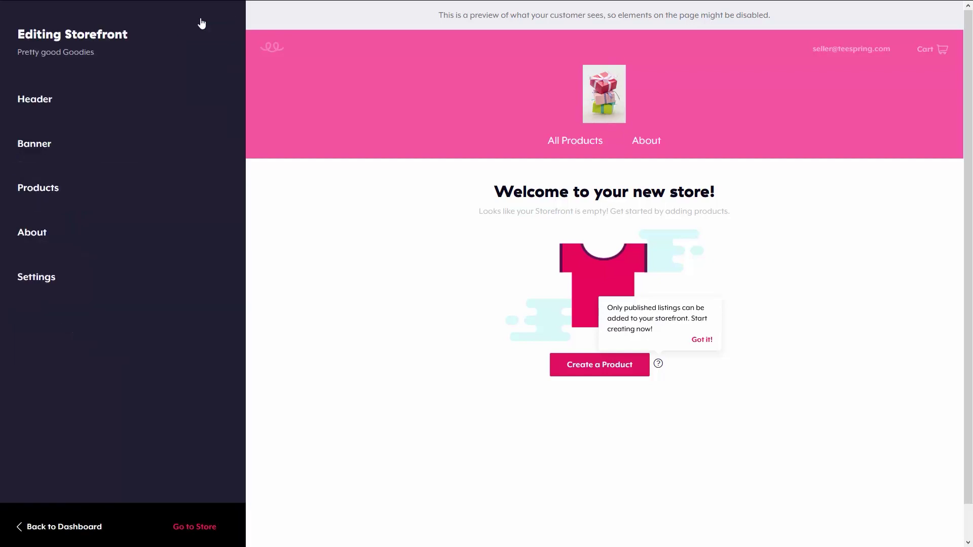
left_click(87, 148)
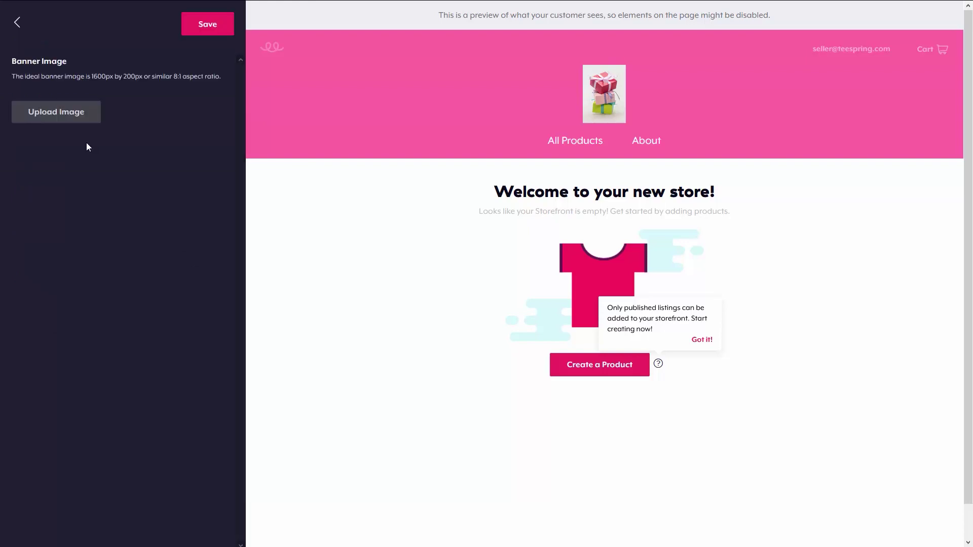
left_click(69, 117)
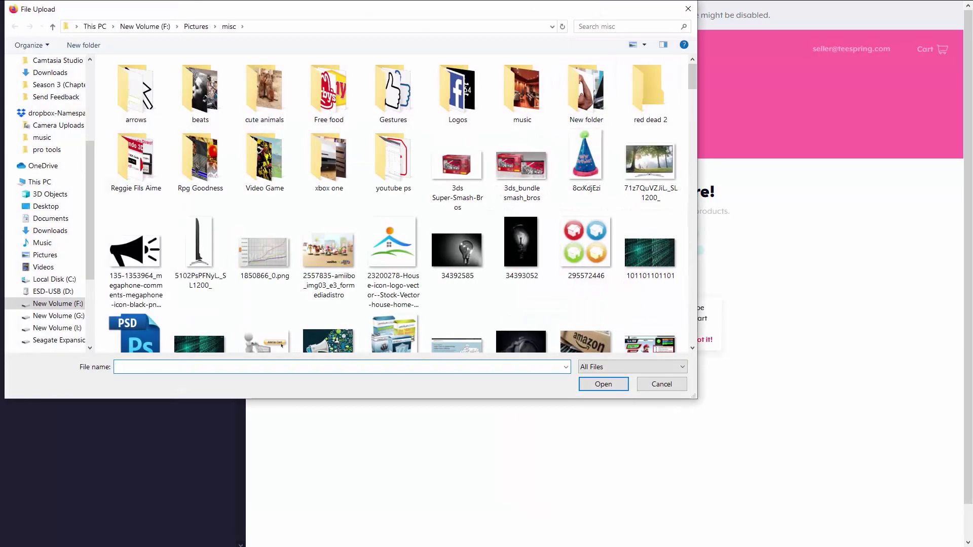
key("Escape")
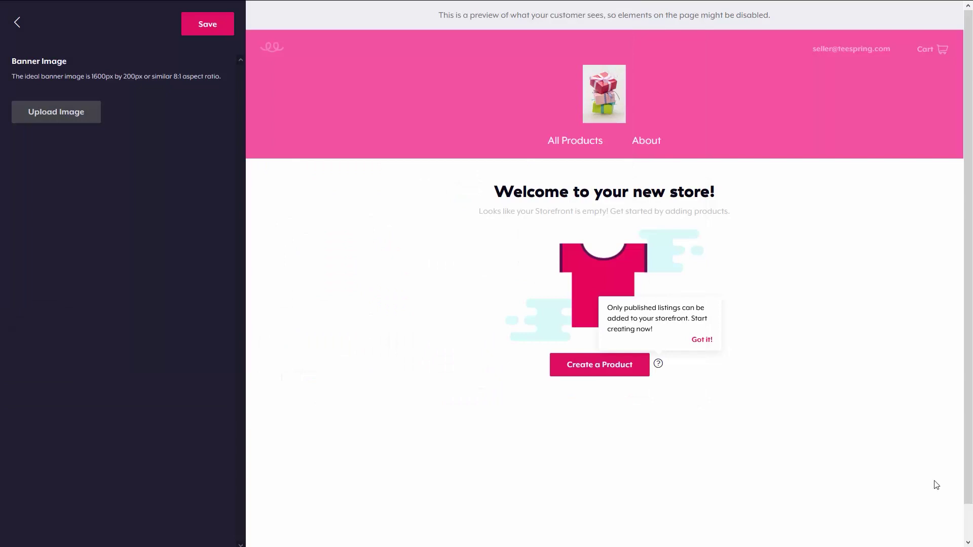
left_click(50, 114)
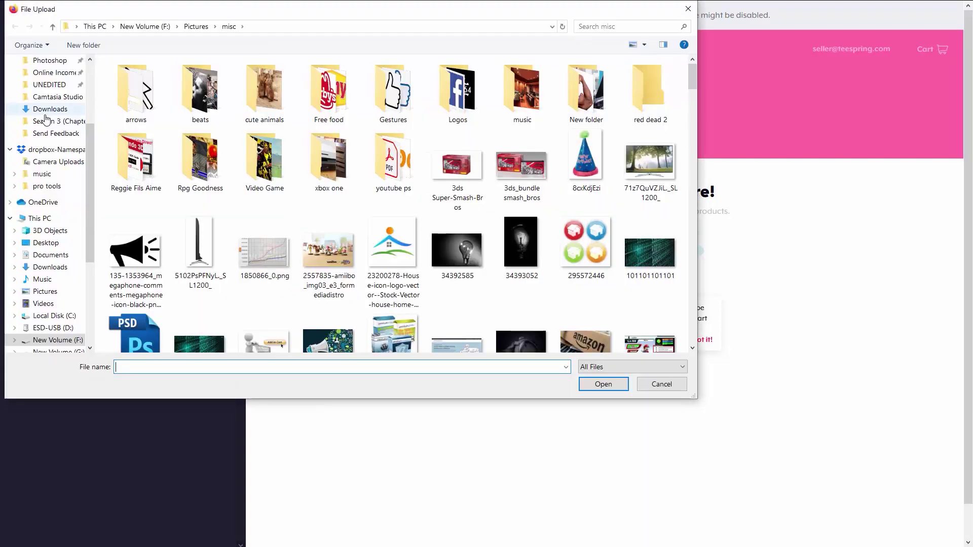
double_click(401, 162)
scroll(406, 164, "down", 10)
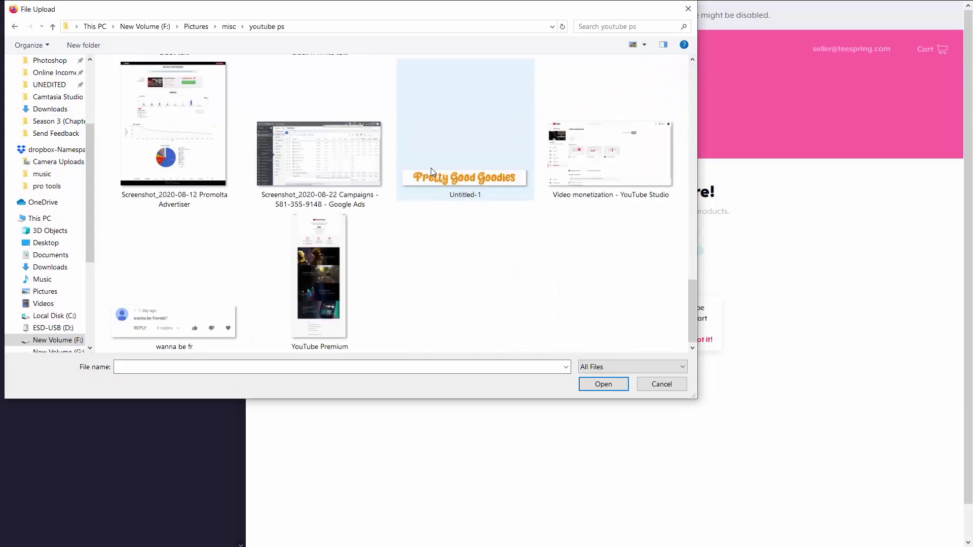
left_click(439, 175)
double_click(439, 177)
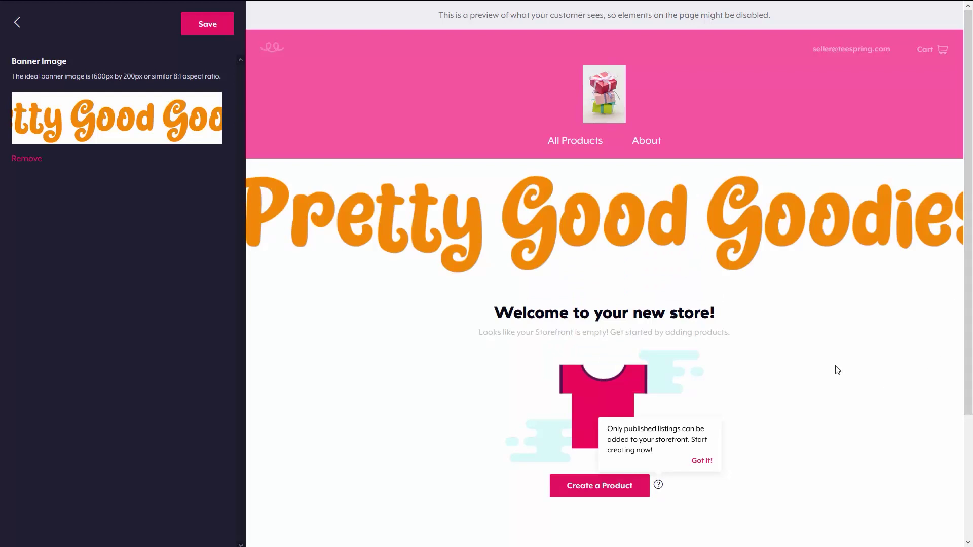
scroll(825, 319, "down", 2)
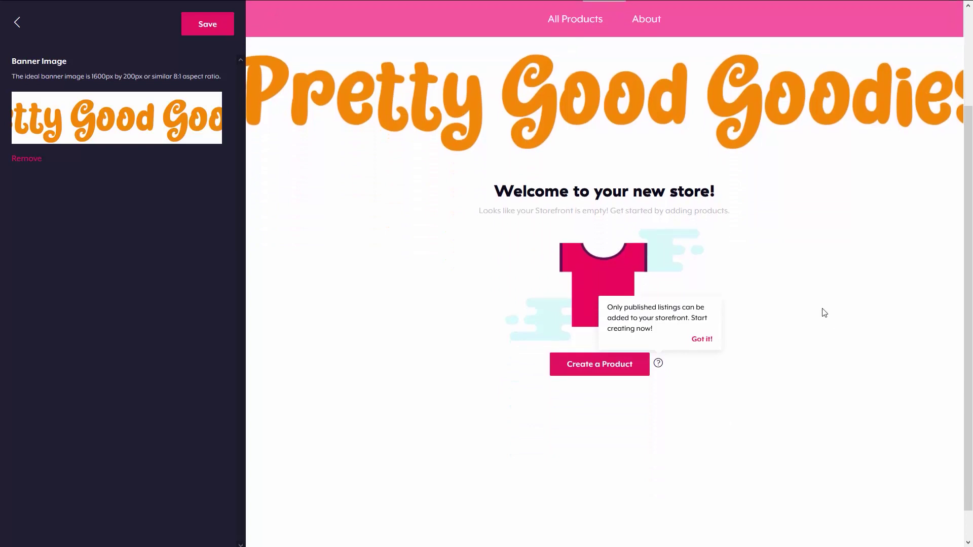
left_click(17, 22)
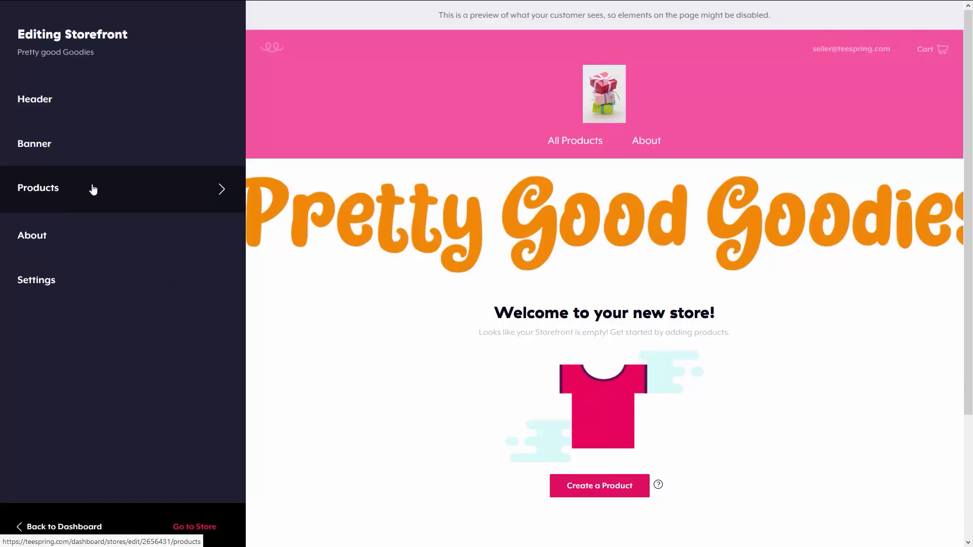
- Look at the Products settings, then leave and confirm saving the pending changes
left_click(93, 189)
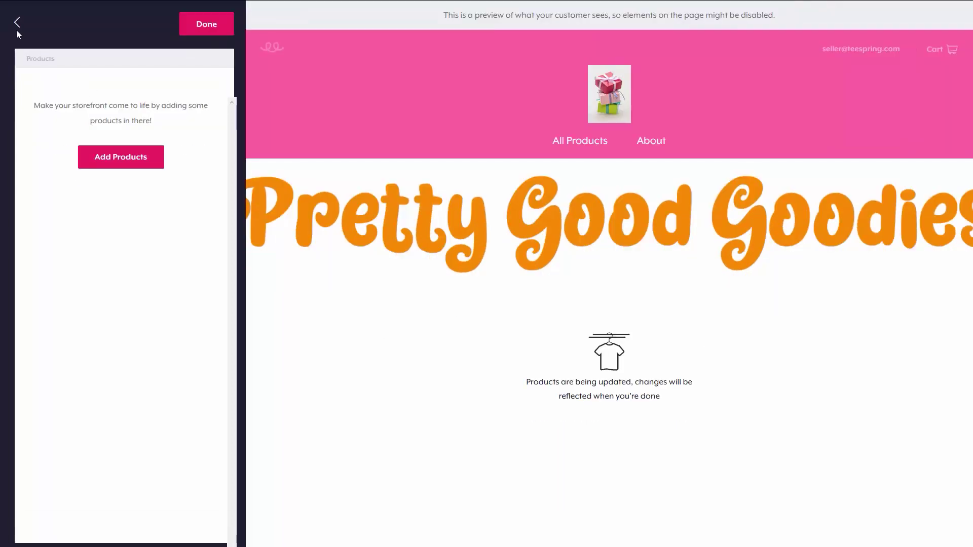
left_click(17, 26)
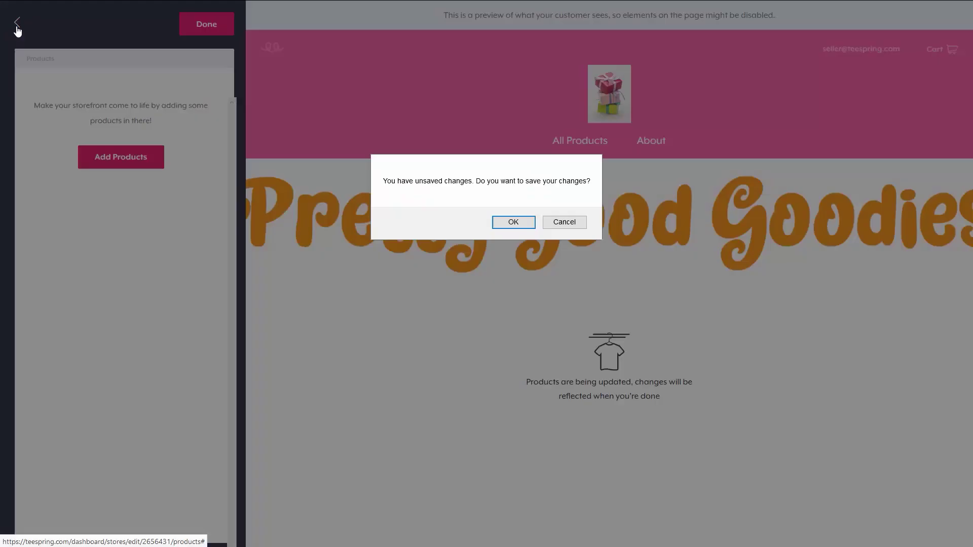
left_click(516, 224)
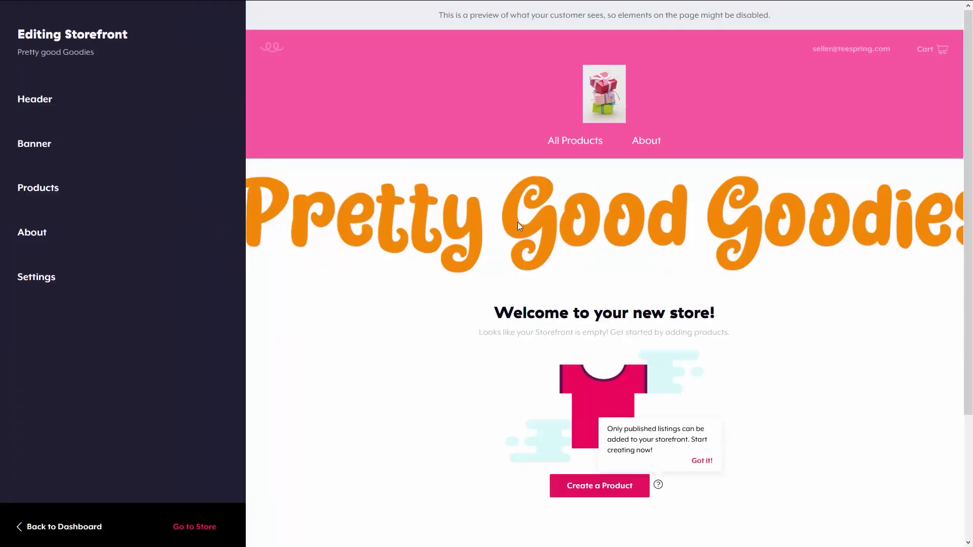
- In About, enter the channel username as the YouTube link and copy it into the Twitter field
left_click(135, 234)
left_click(151, 242)
type("on")
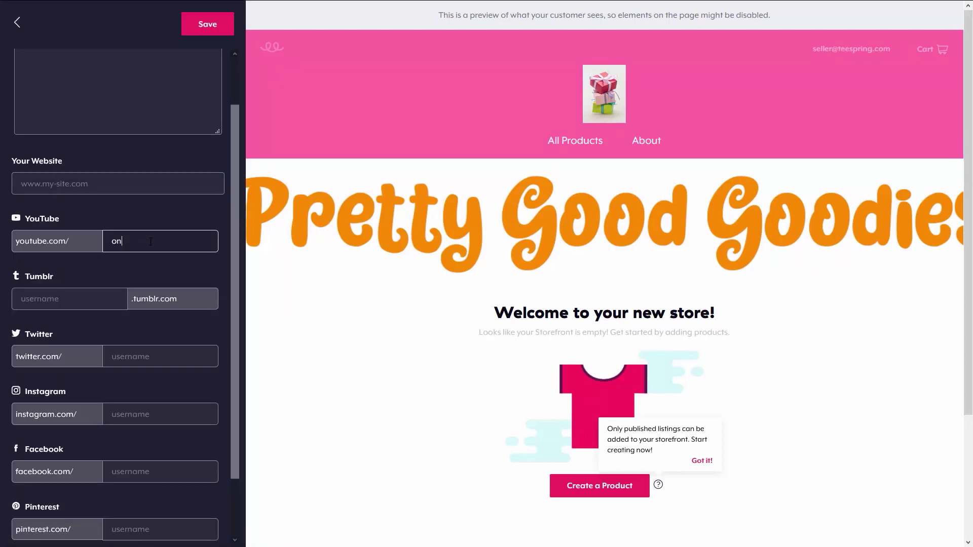
type("lineincomenetwork")
scroll(142, 313, "down", 2)
left_click(151, 284)
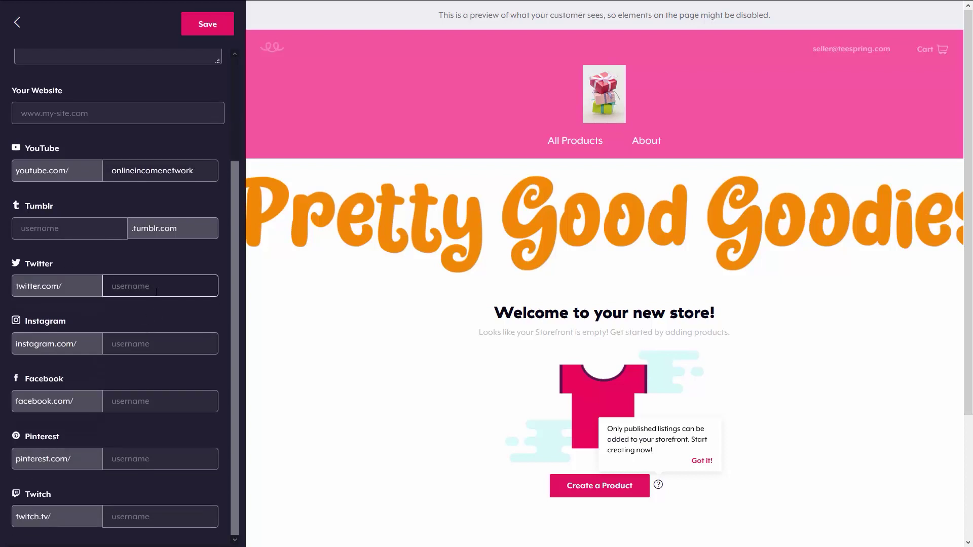
scroll(148, 328, "up", 2)
scroll(147, 328, "down", 2)
type("on")
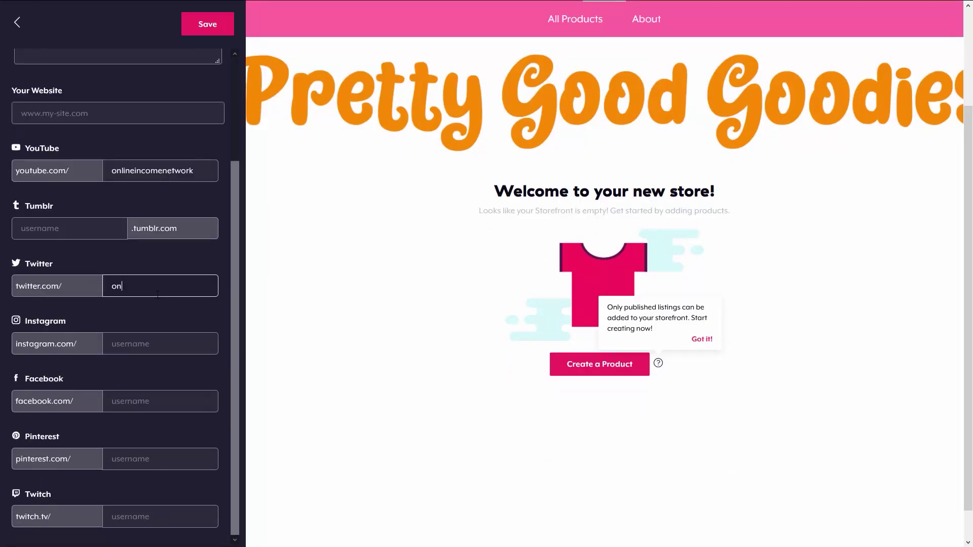
type("lin")
scroll(158, 295, "up", 1)
double_click(152, 228)
key("ctrl+c")
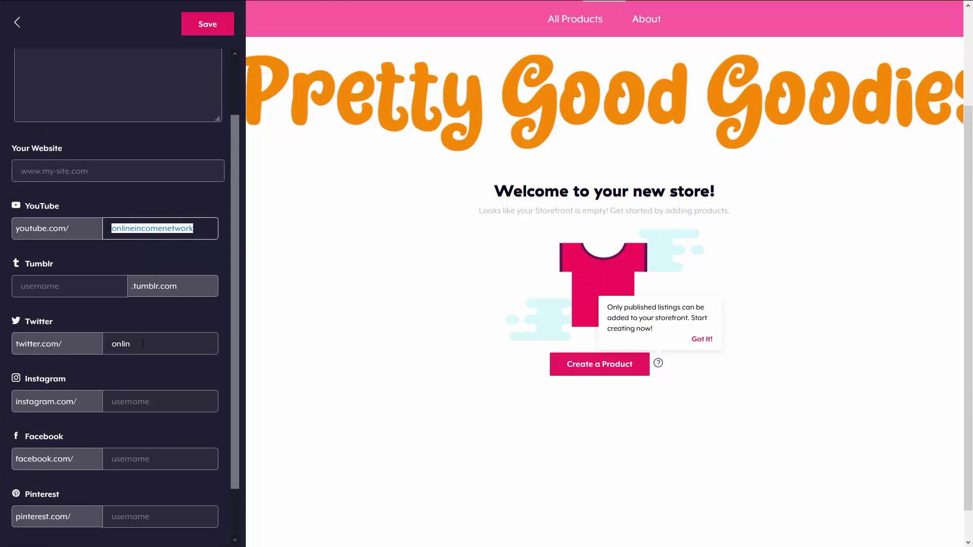
double_click(143, 344)
key("ctrl+v")
key("shift+Left")
key("shift+Left")
key("shift+Left")
key("shift+Left")
key("BackSpace")
scroll(152, 346, "down", 1)
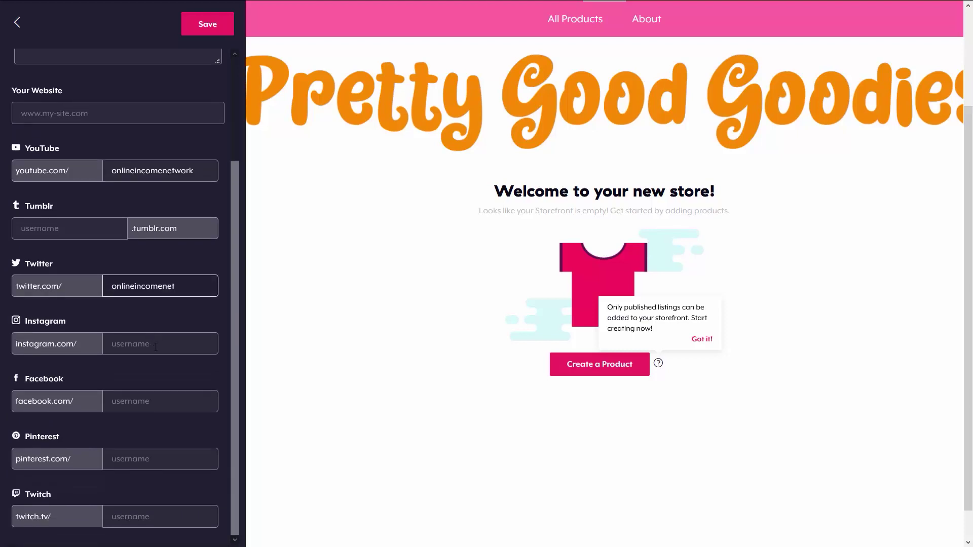
- Paste the username into Instagram and Facebook (adding '10'), prefix the YouTube path with 'c/', and save
left_click(155, 347)
key("ctrl+v")
left_click(157, 404)
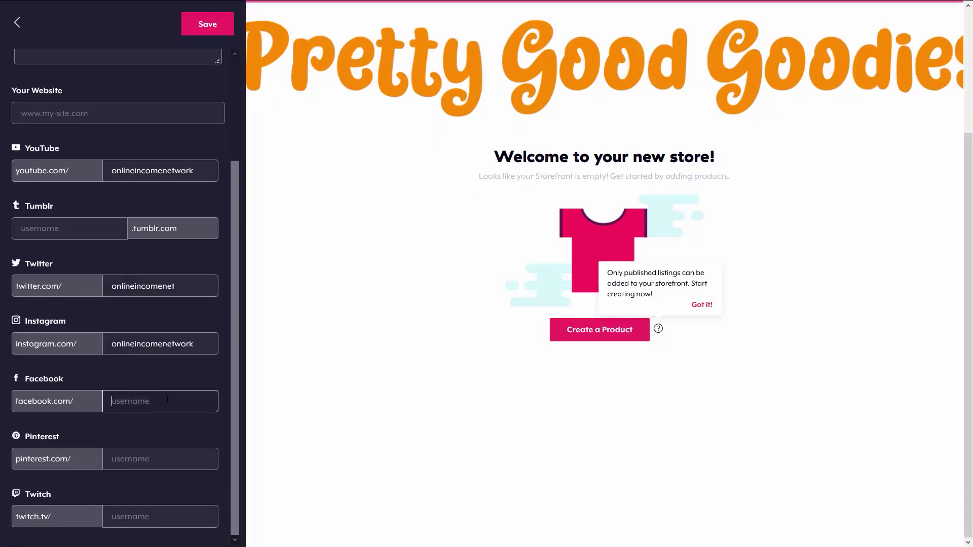
key("ctrl+v")
type("10")
scroll(118, 406, "up", 3)
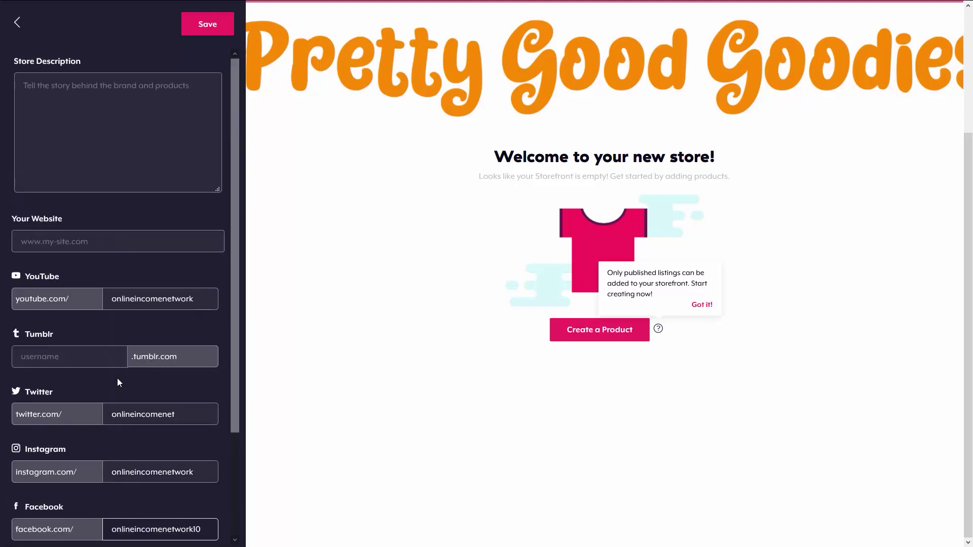
left_click(140, 302)
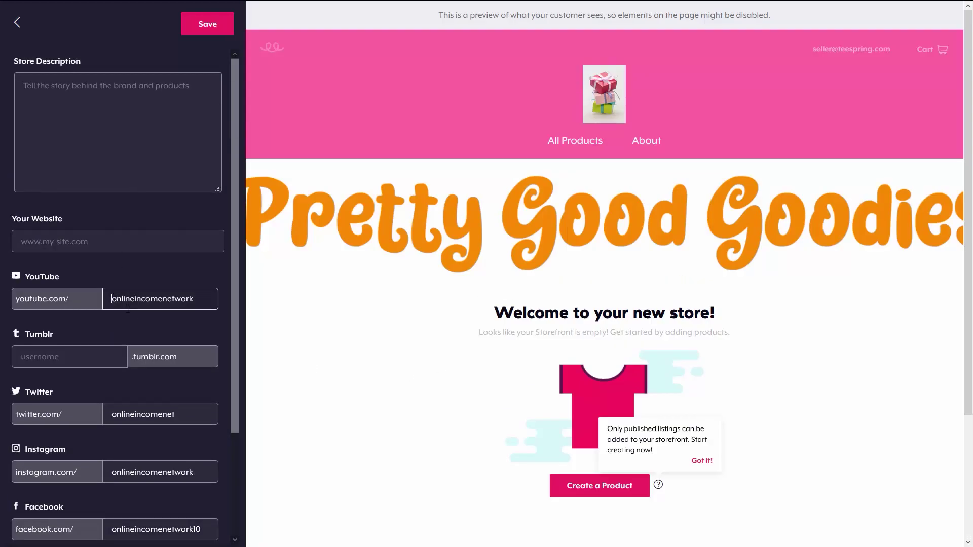
key("Home")
type("c/")
left_click(215, 33)
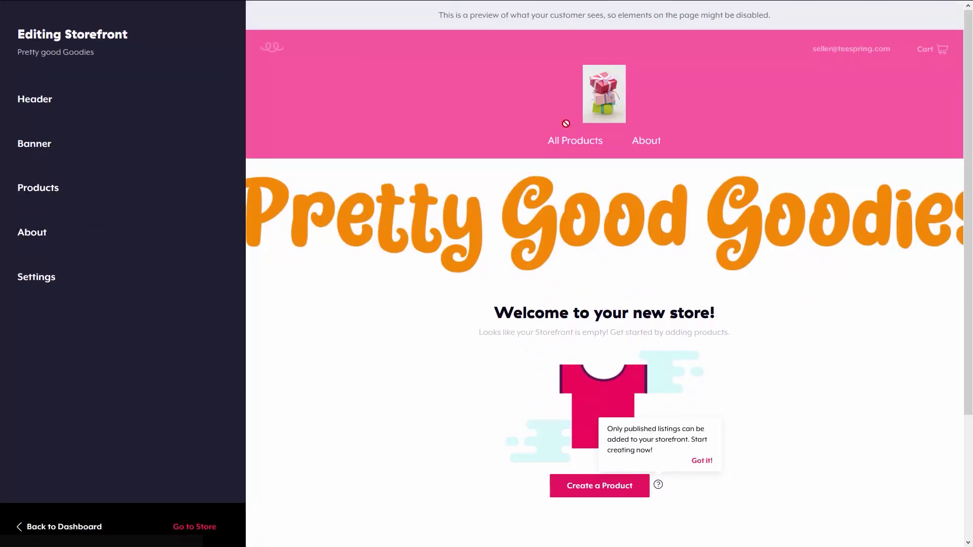
- Enter the store description beginning 'All products you see here are good…' and save it
left_click(650, 148)
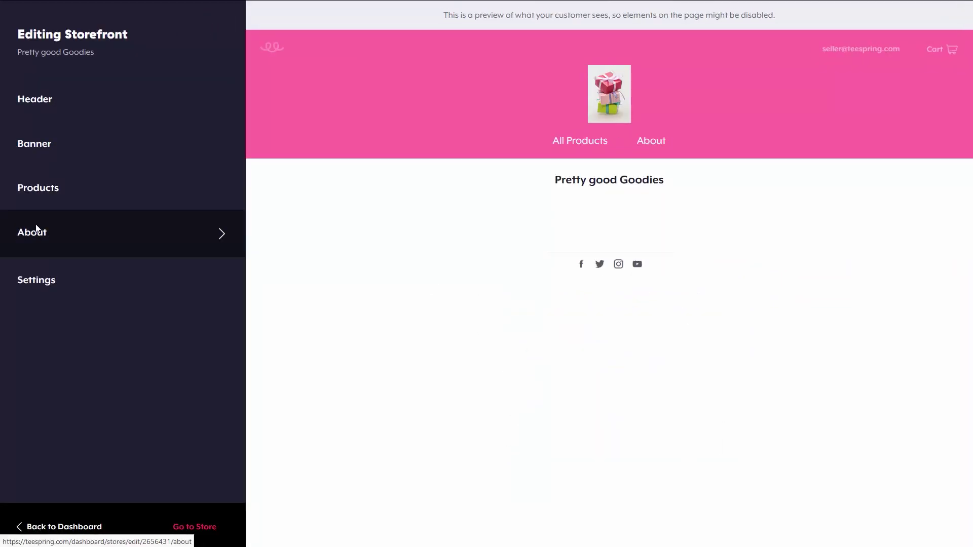
left_click(217, 231)
type("All products you see here are good. So")
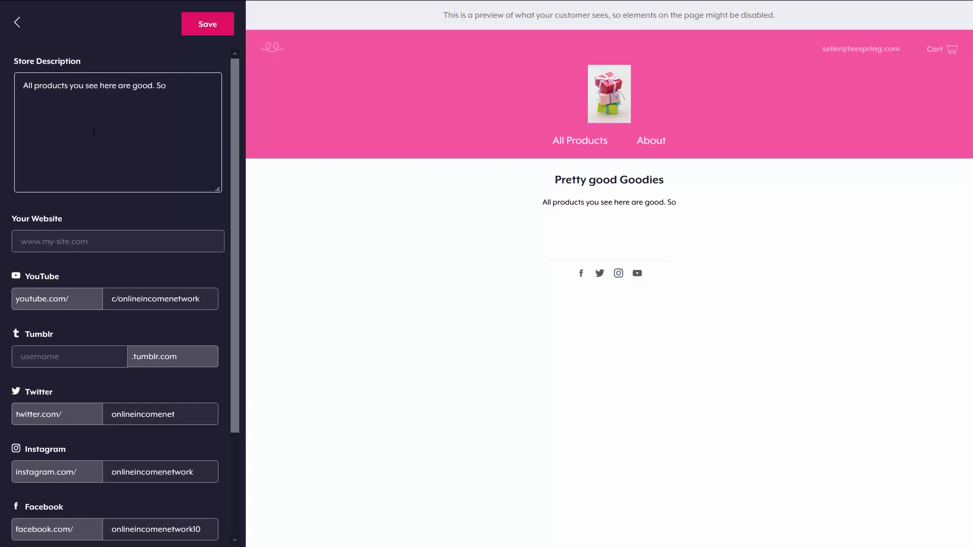
type(" good you could call them pretty good. ")
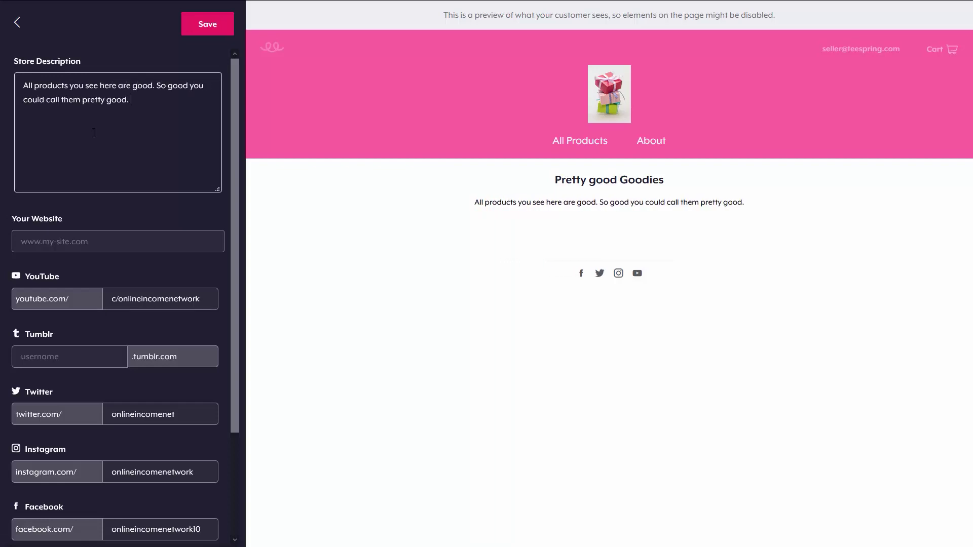
type("Which is how I got started. ")
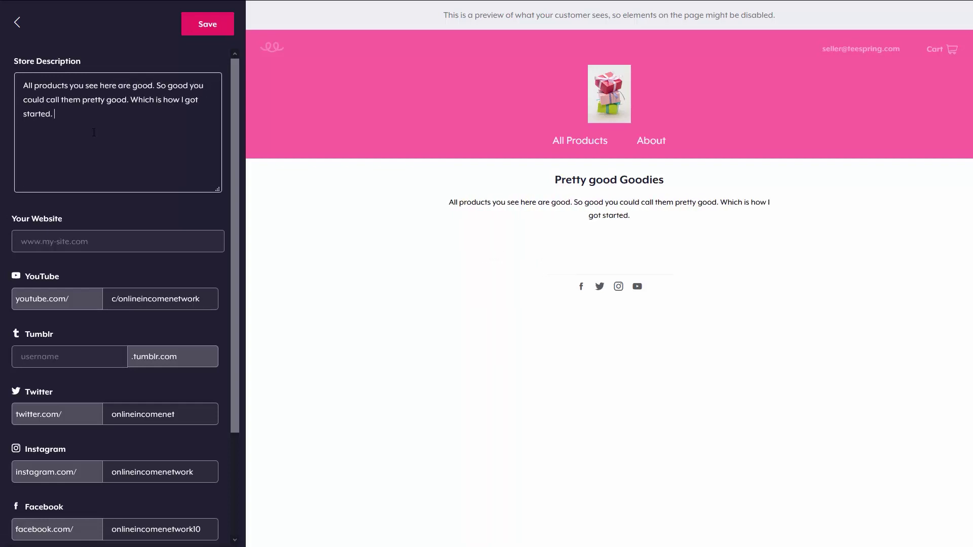
type("Can't think of anything else to say s")
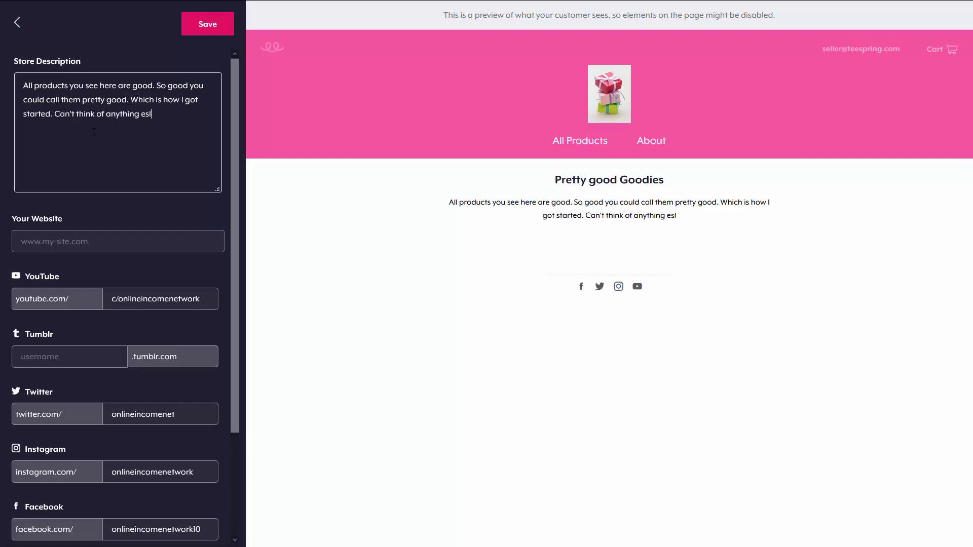
type("o I'll let my products speak for themselves")
left_click(209, 24)
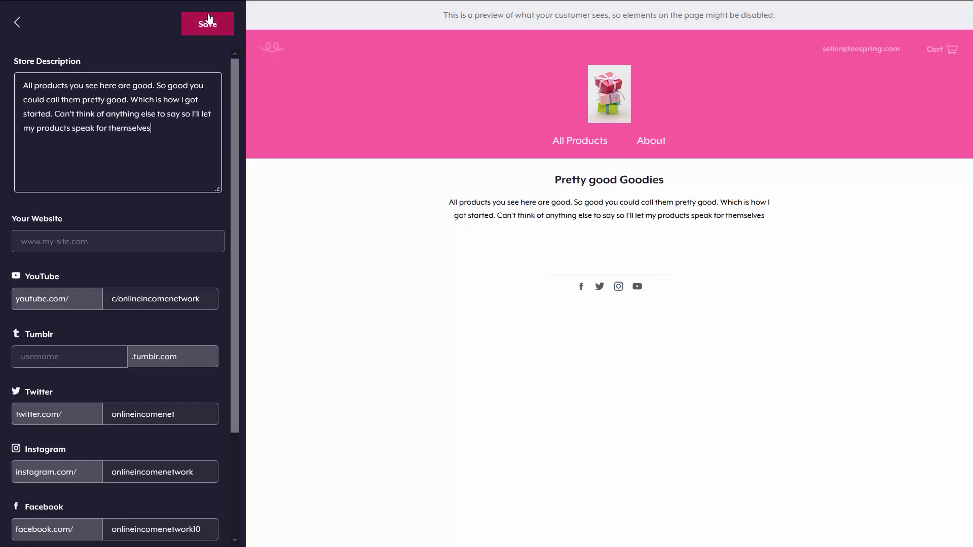
left_click(177, 286)
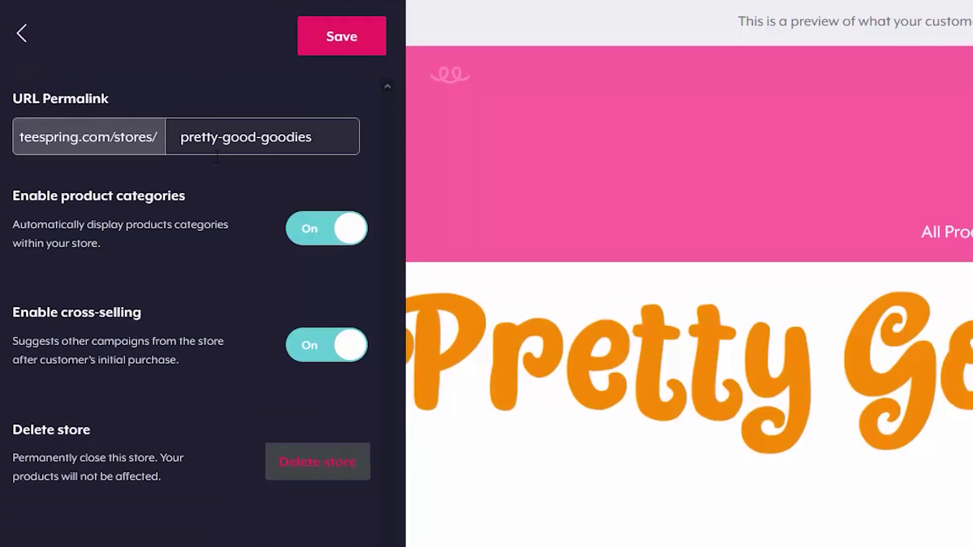
- Delete both hyphens so the URL permalink reads 'prettygoodgoodies', then save
left_click(217, 136)
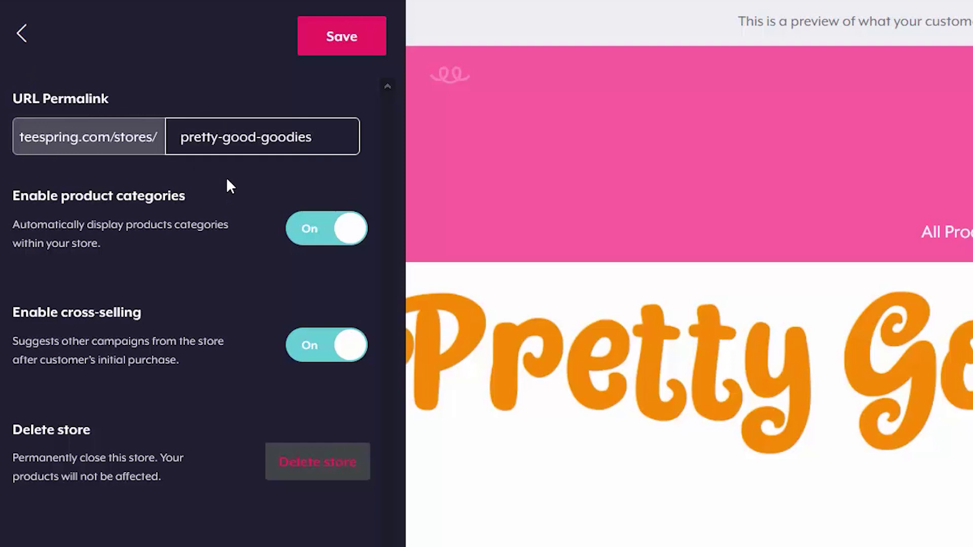
key("BackSpace")
key("Right")
key("Right")
key("Right")
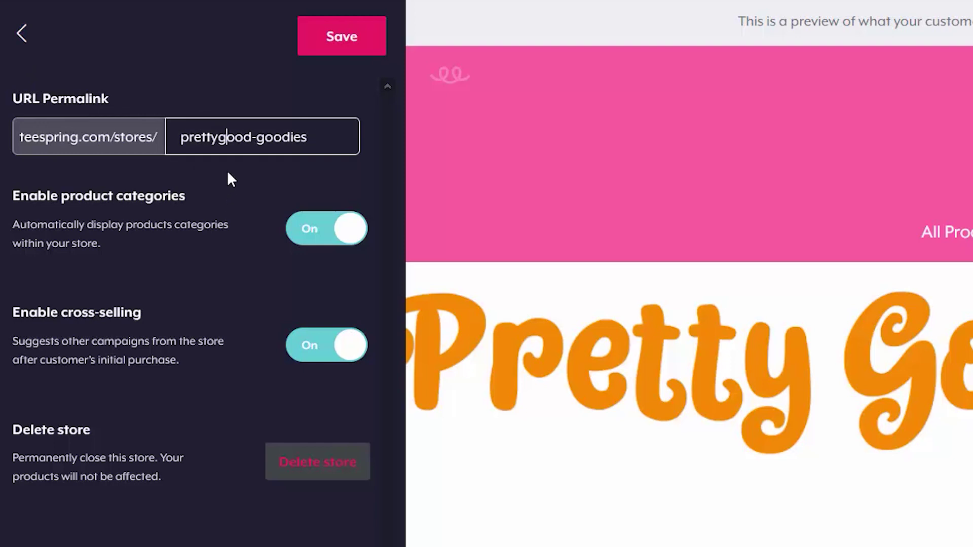
key("Right")
key("BackSpace")
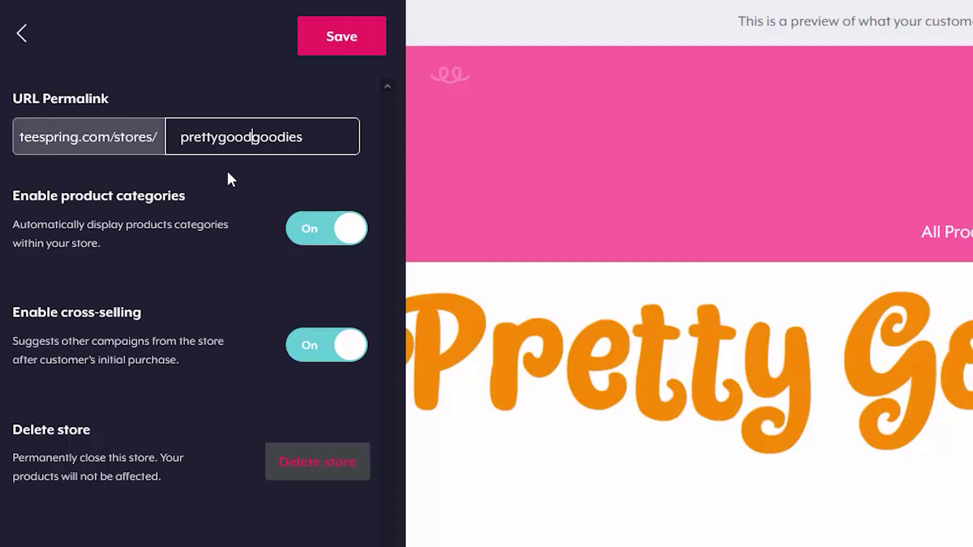
left_click(199, 244)
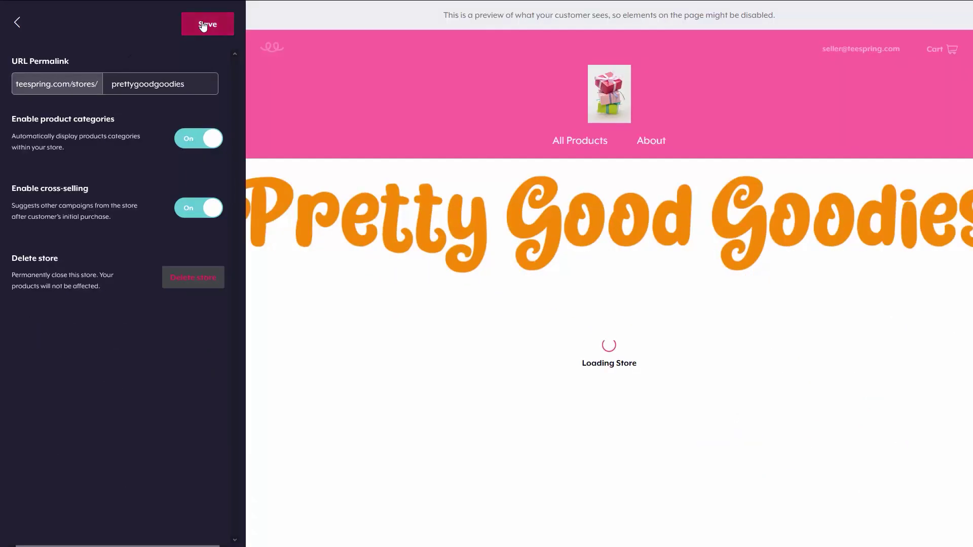
left_click(342, 36)
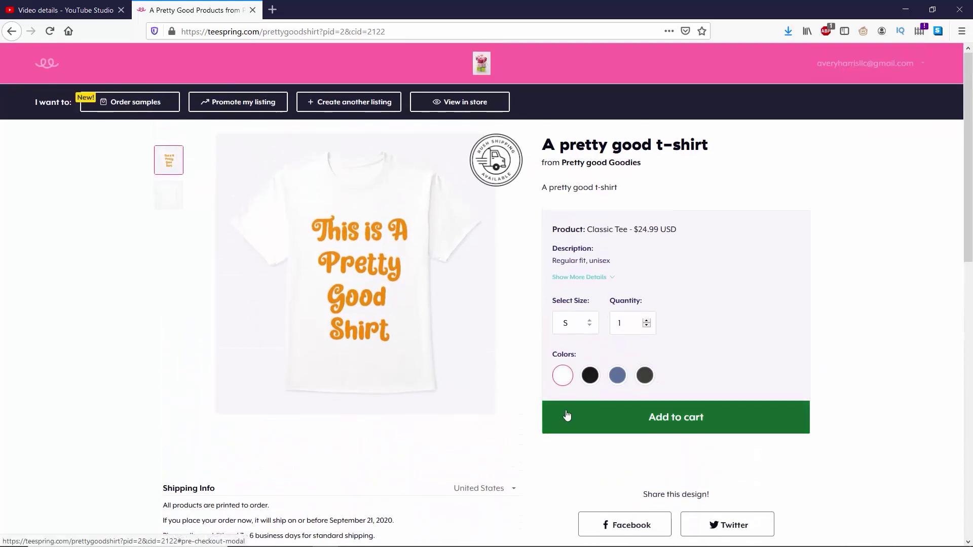
- Go to the storefronts list and open the live Pretty good Goodies store
left_click(455, 105)
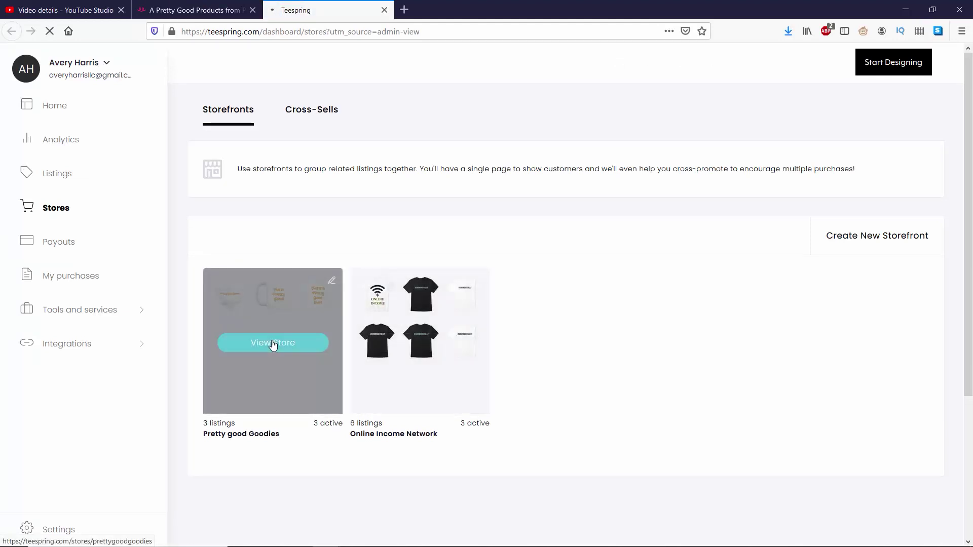
left_click(273, 344)
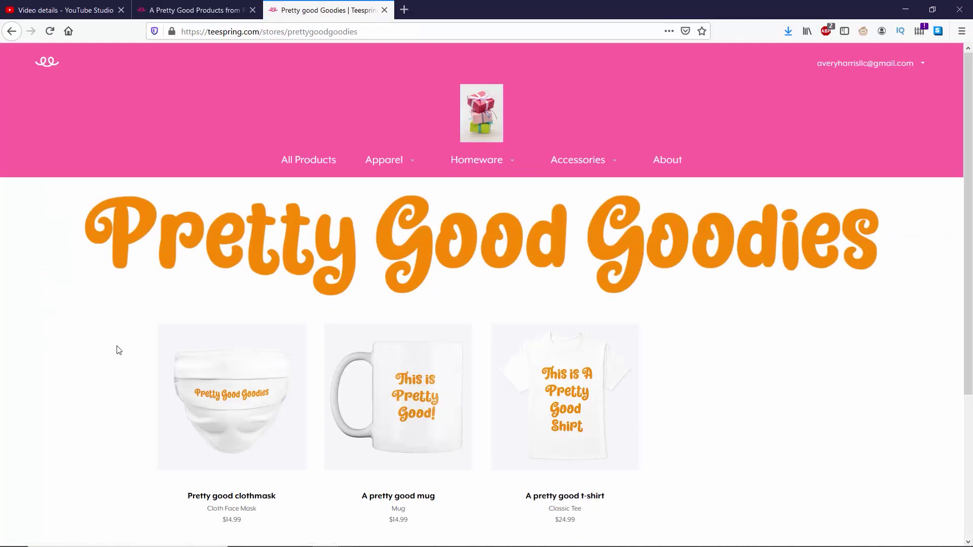
- Scroll down and back up through the storefront page to look over its product listings
scroll(118, 350, "down", 2)
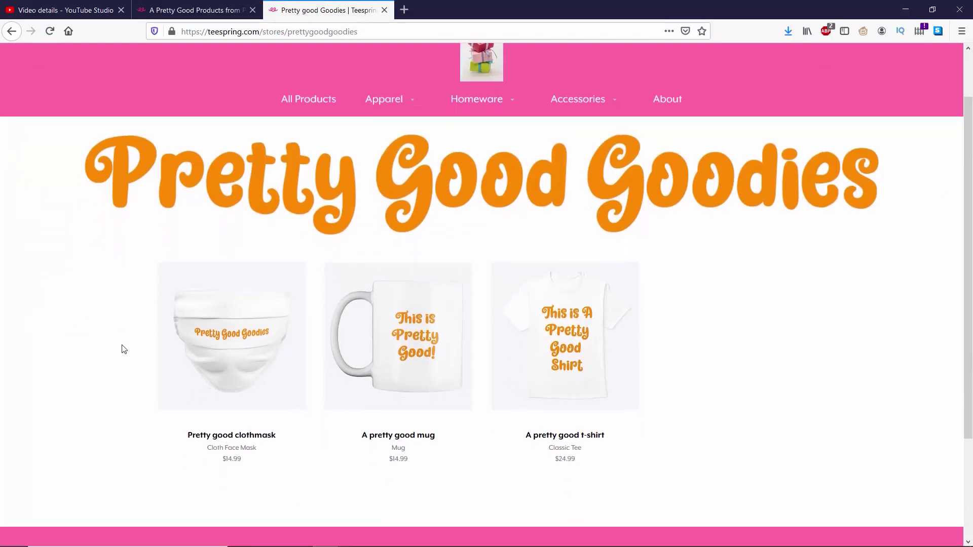
scroll(122, 349, "up", 2)
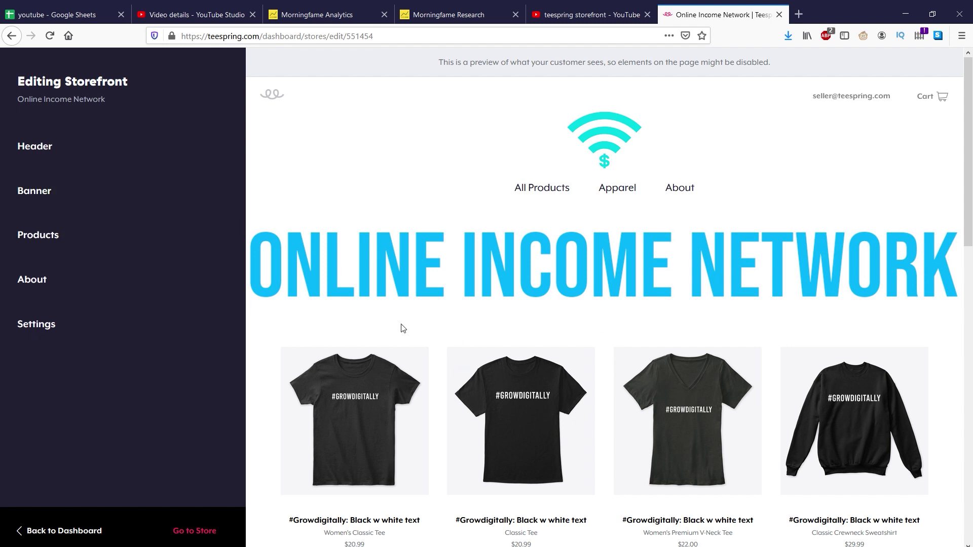
- Feature the white hoodie, Women's Comfort Tee and last listed product, then apply the changes
left_click(148, 244)
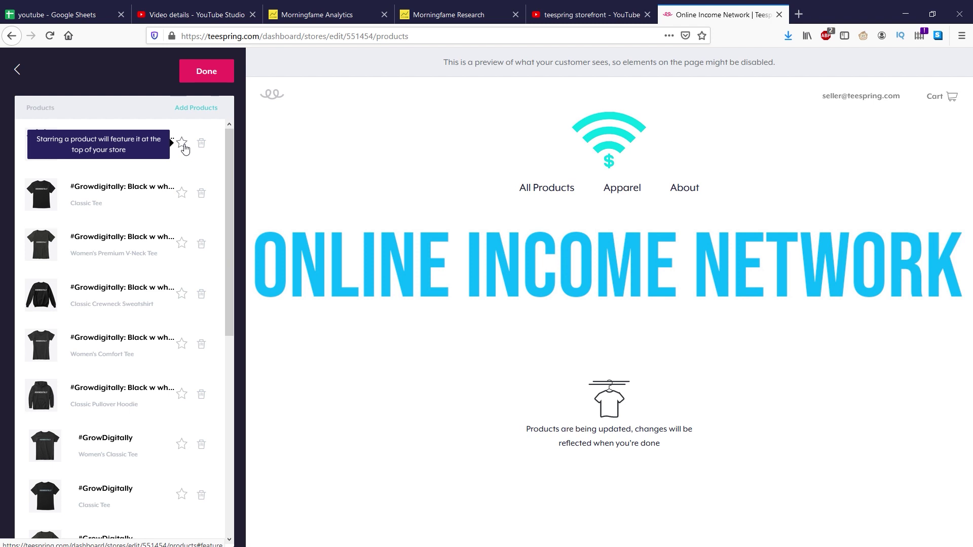
scroll(190, 223, "down", 10)
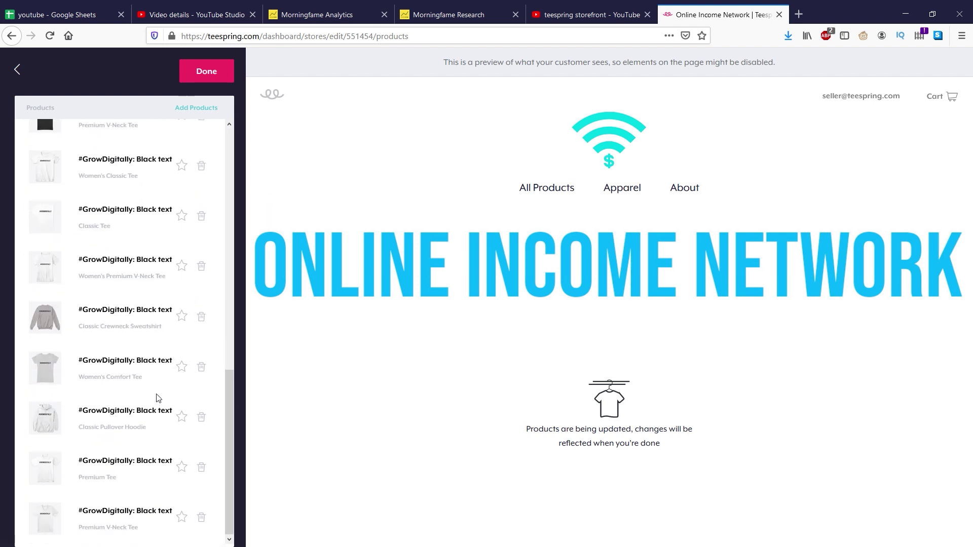
left_click(182, 417)
scroll(178, 355, "up", 5)
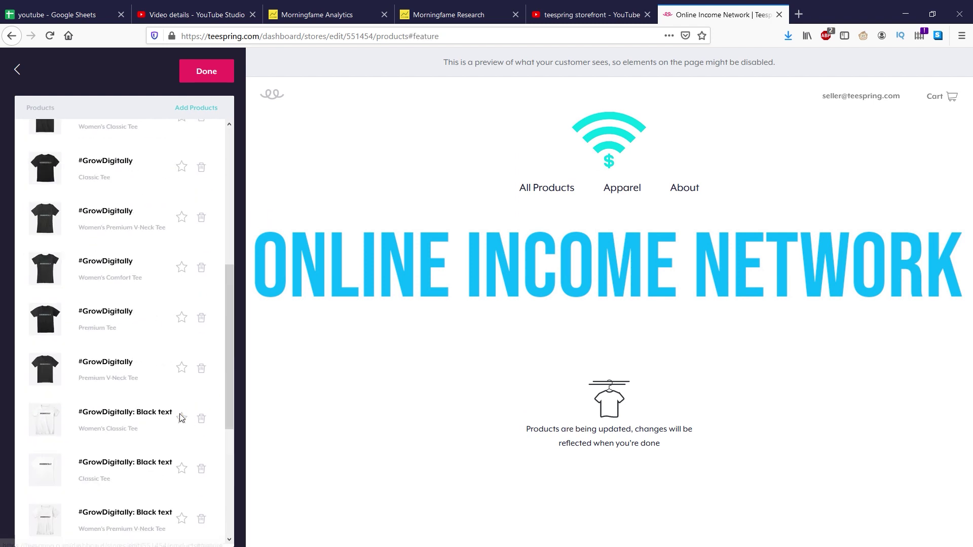
left_click(182, 303)
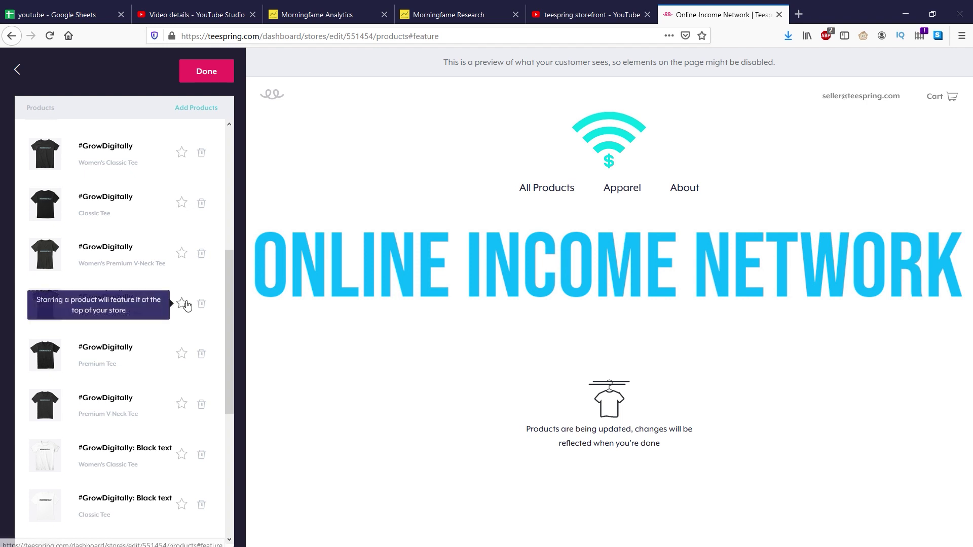
scroll(180, 300, "up", 5)
scroll(185, 284, "down", 5)
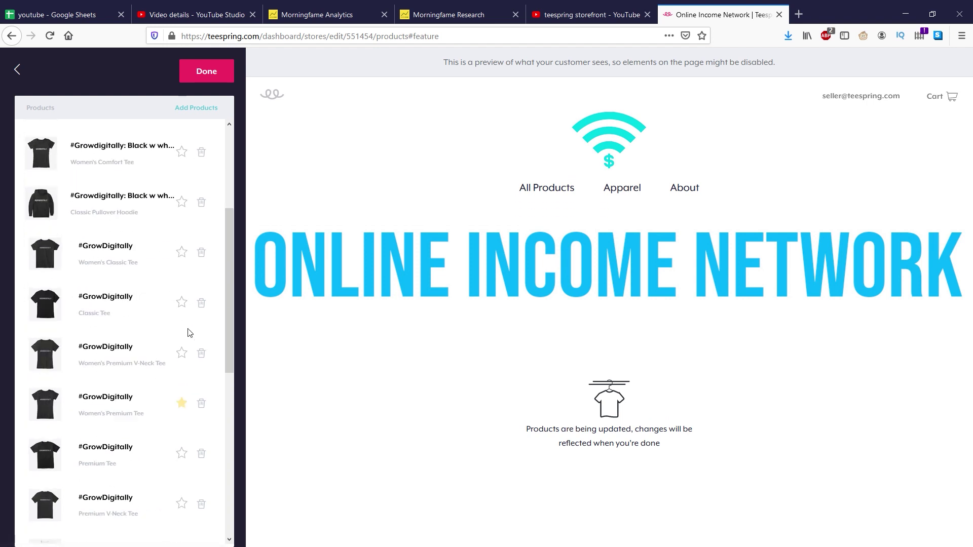
left_click(181, 517)
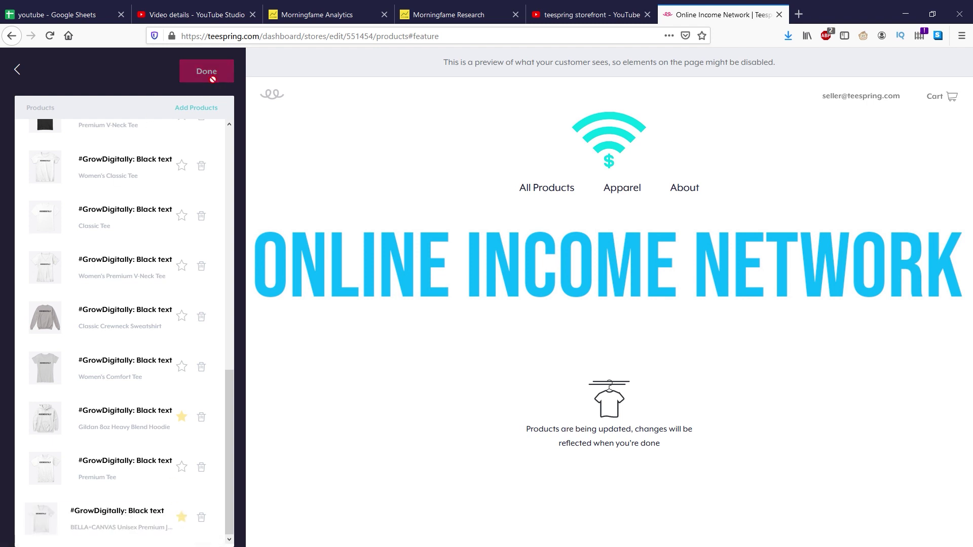
left_click(207, 72)
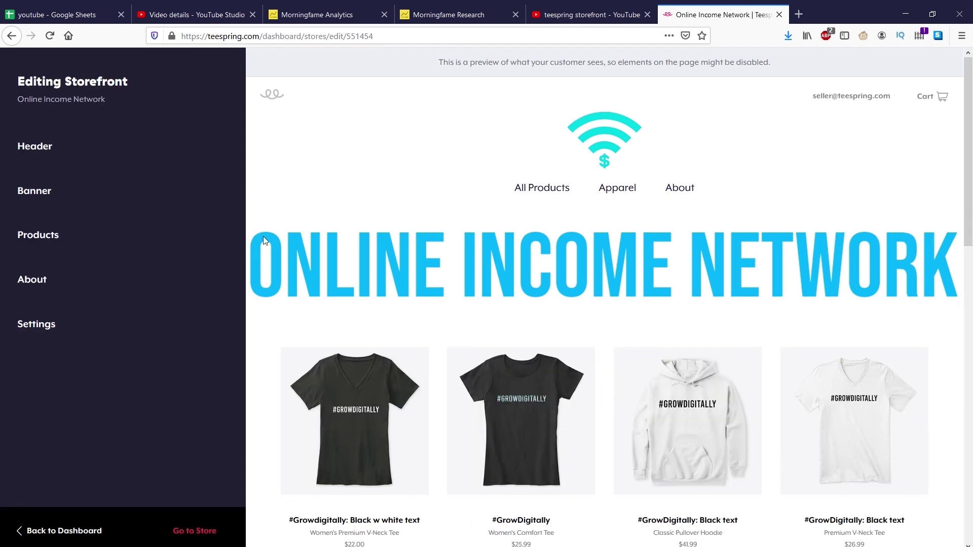
- Scroll the Online Income Network preview to confirm the four featured items lead, followed by the $29.99 crewneck
scroll(430, 192, "down", 4)
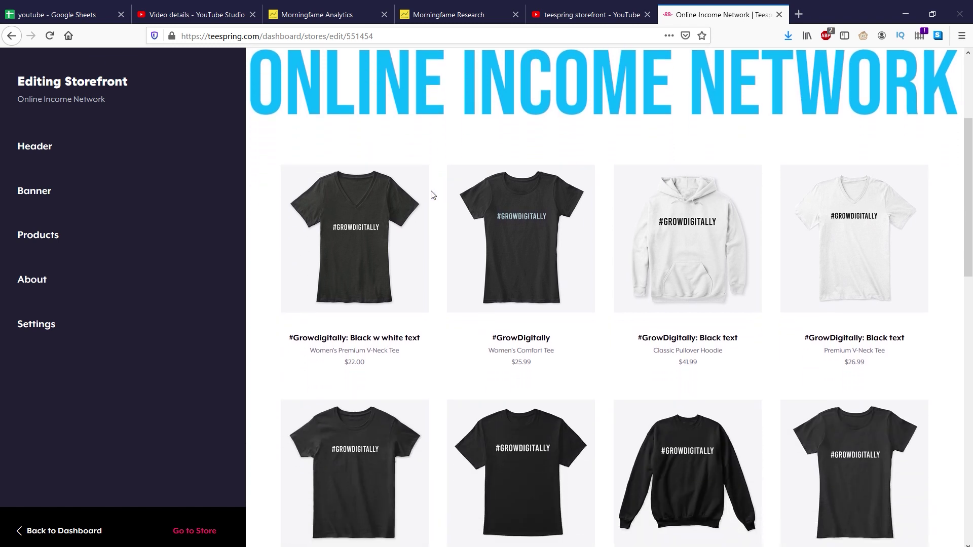
scroll(433, 195, "down", 1)
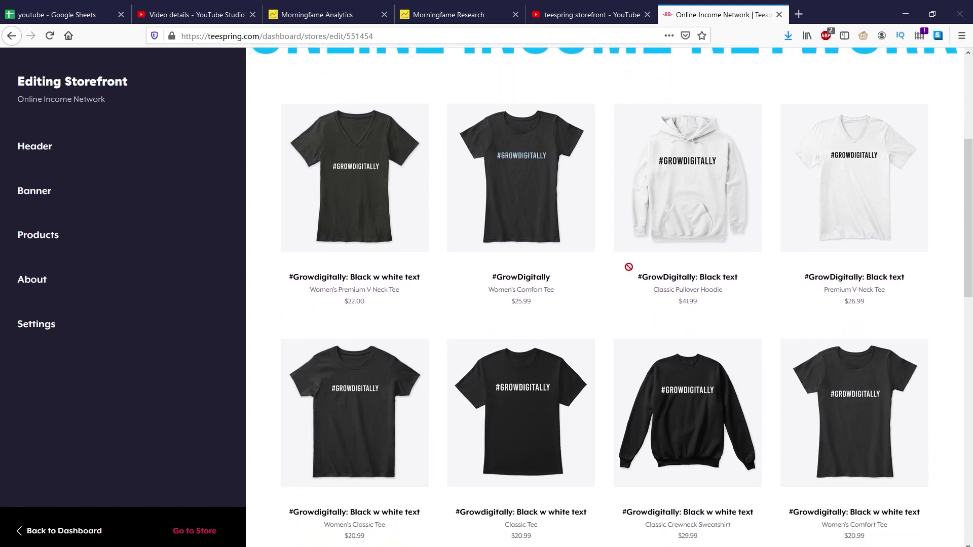
scroll(474, 276, "up", 4)
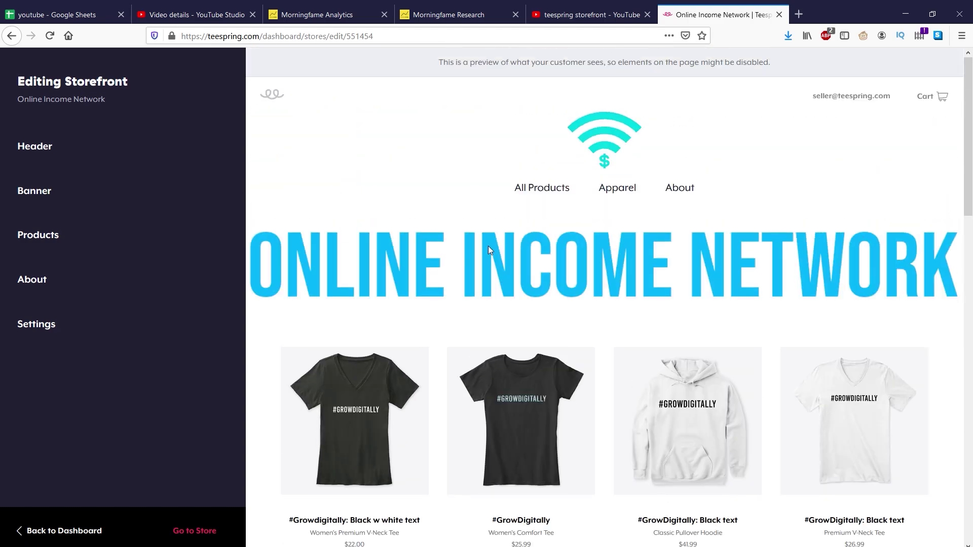